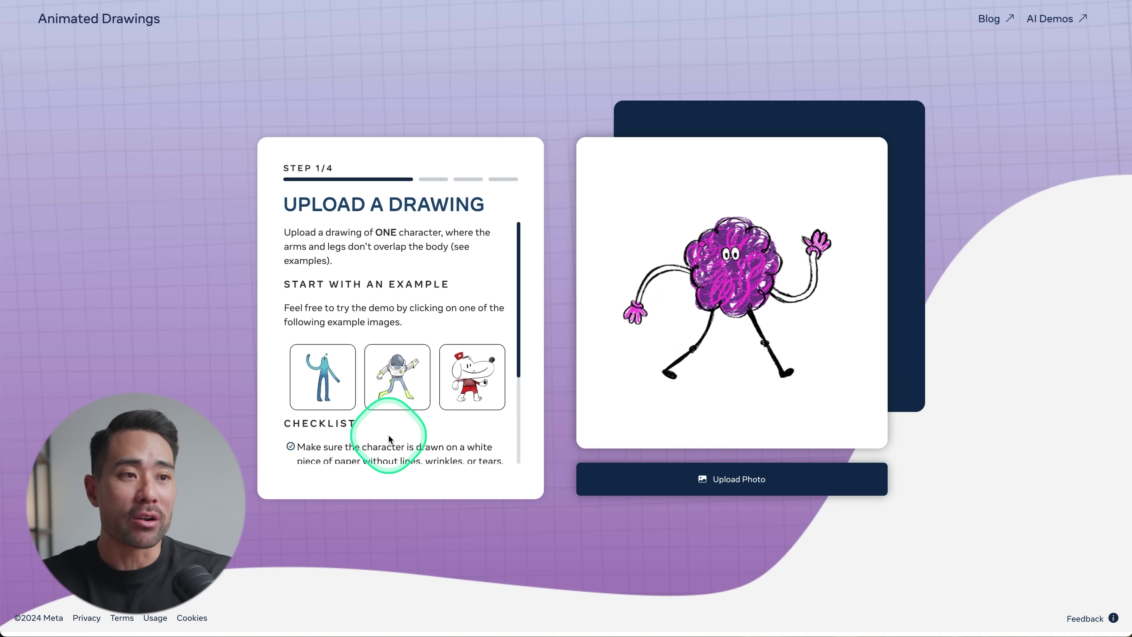
# Load the astronaut example as the drawing to animate in Animated Drawings
pyautogui.scroll(-3, 389, 434)
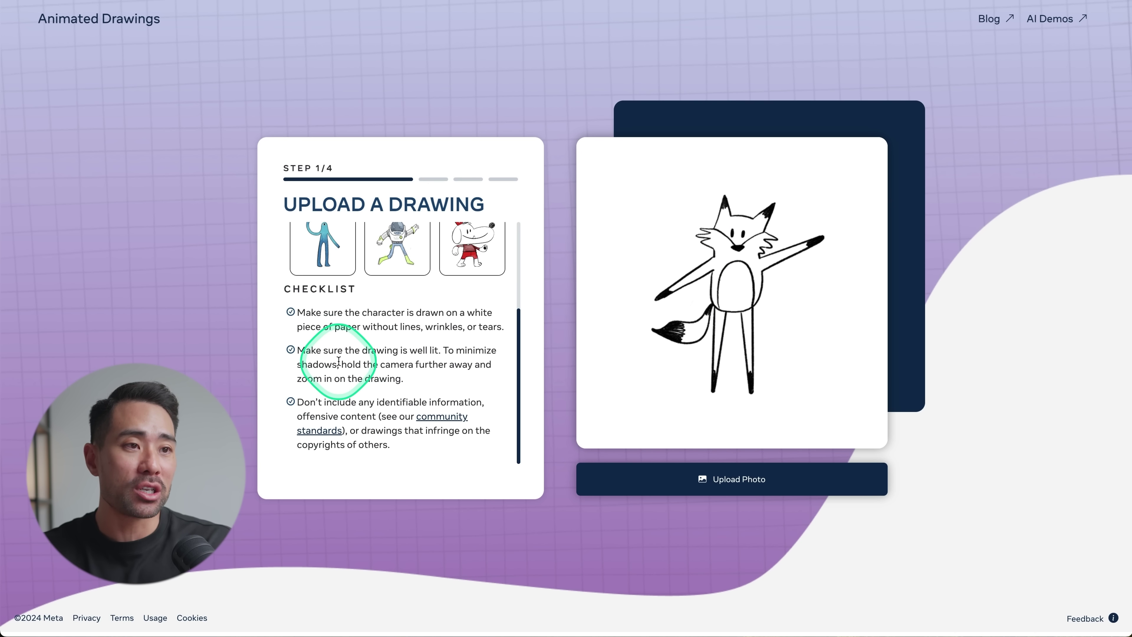
pyautogui.scroll(3, 339, 361)
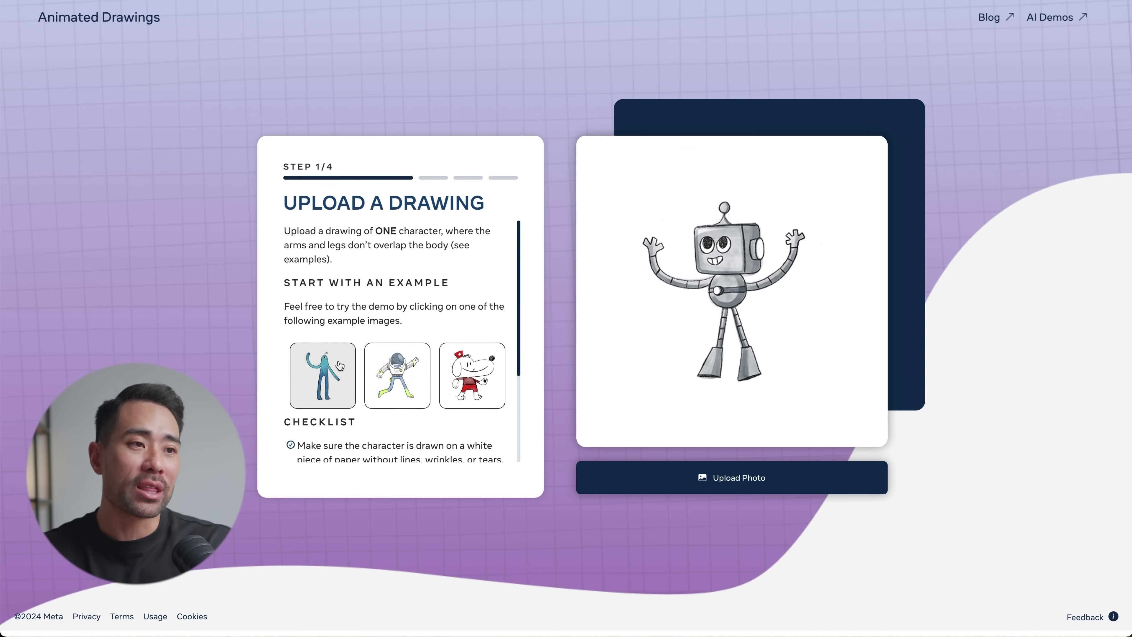
pyautogui.scroll(-1, 340, 365)
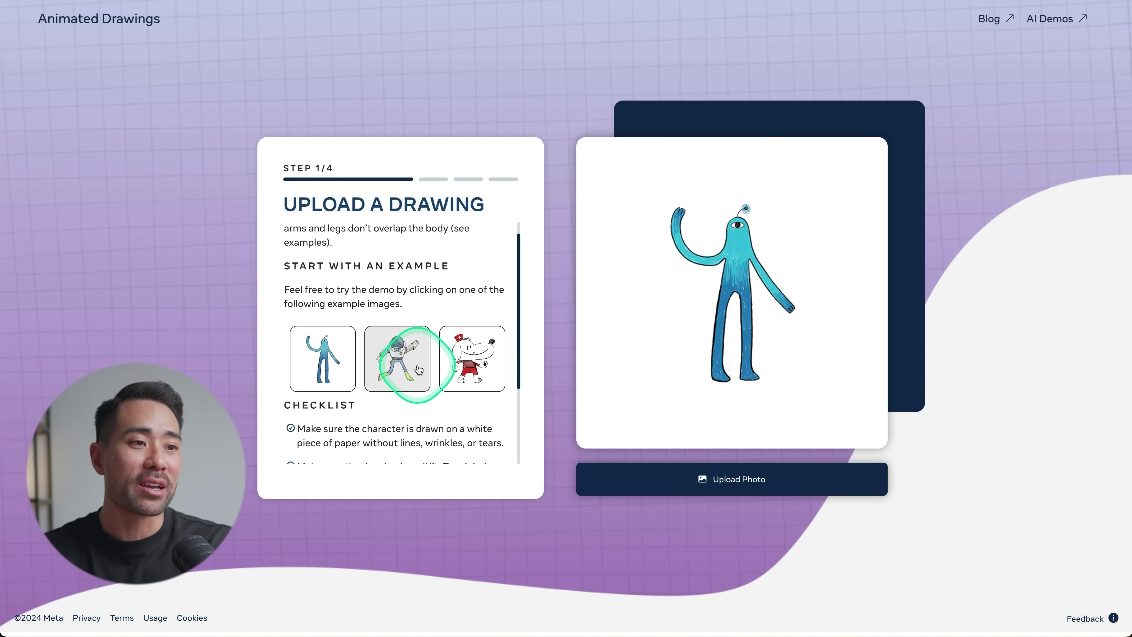
pyautogui.click(400, 363)
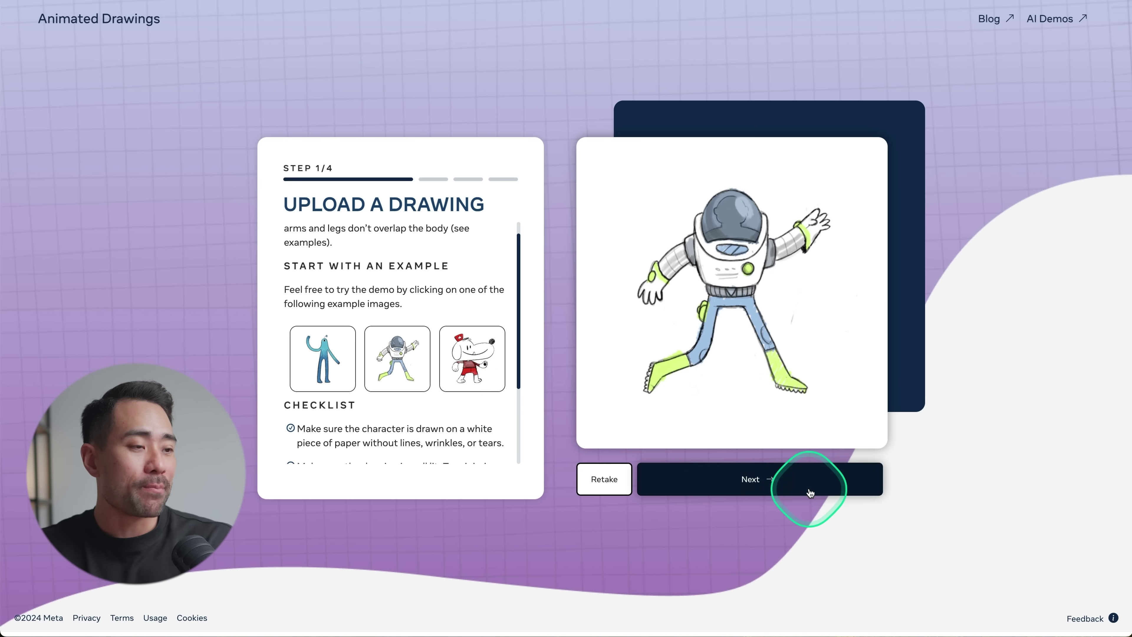
# Accept the astronaut's detected box and mask, trying a pen stroke, then accept the joints
pyautogui.click(748, 490)
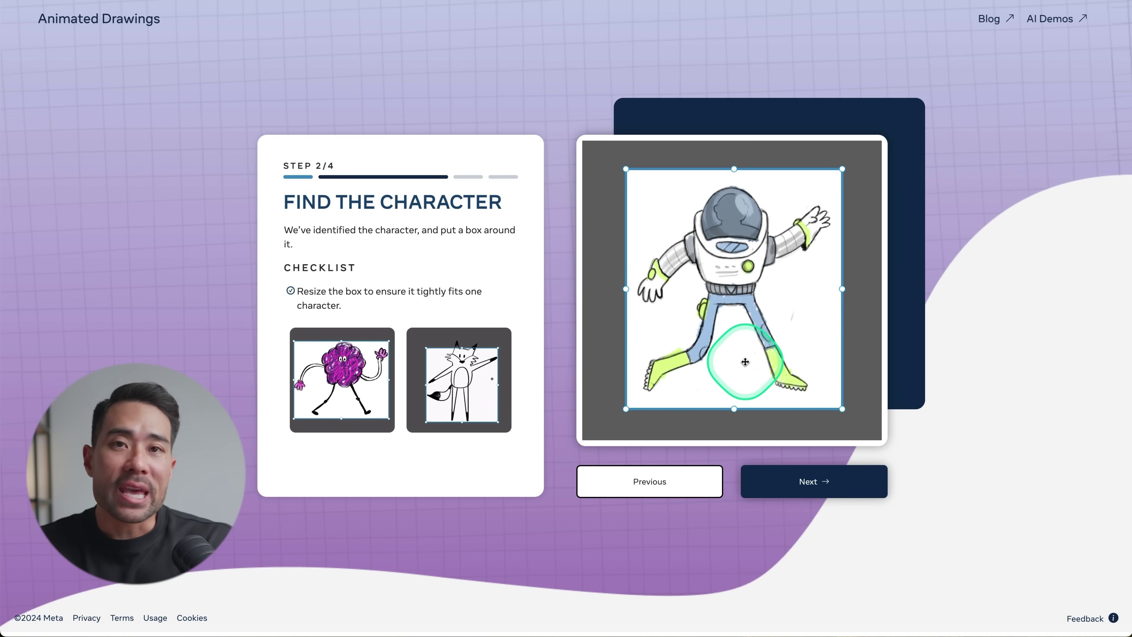
pyautogui.click(812, 485)
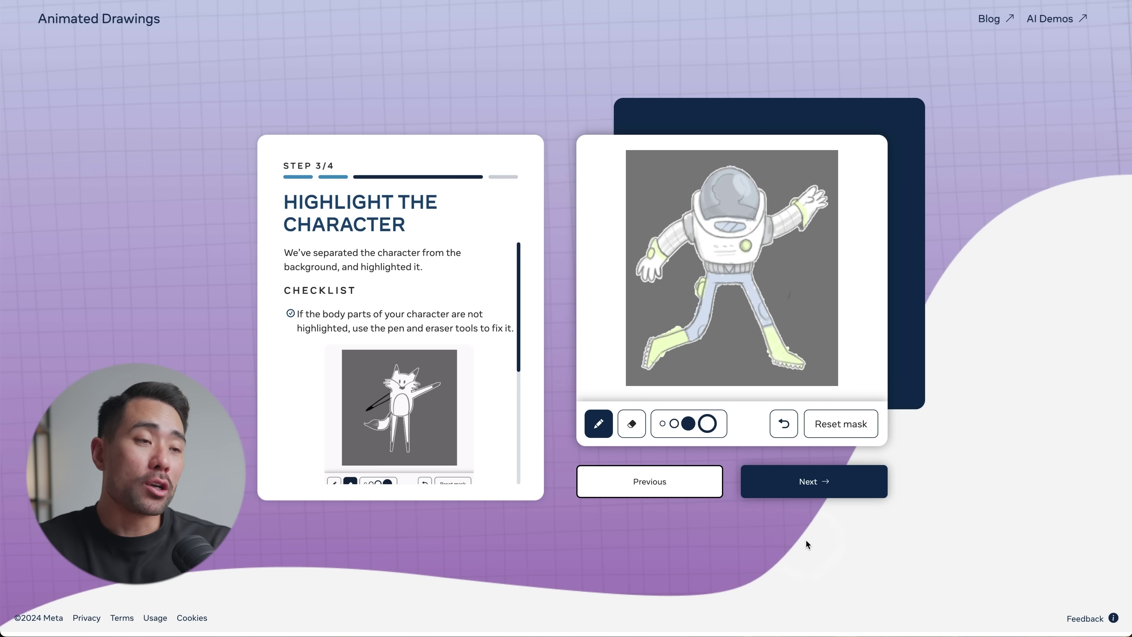
pyautogui.click(700, 339)
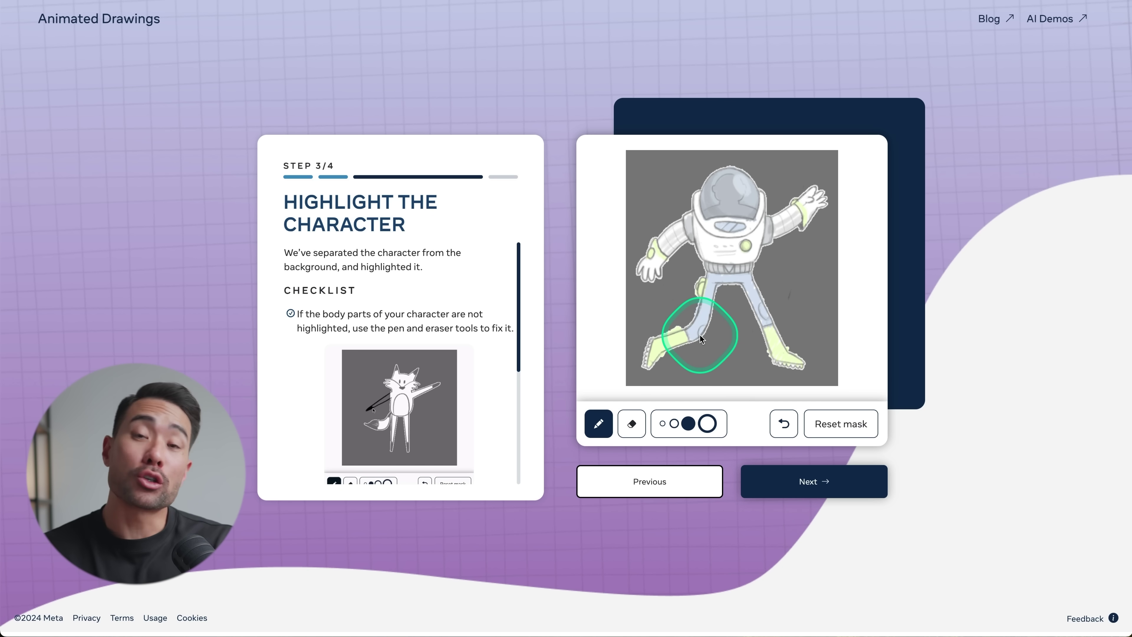
pyautogui.moveTo(700, 334)
pyautogui.mouseDown()
pyautogui.moveTo(692, 316)
pyautogui.moveTo(707, 317)
pyautogui.mouseUp()
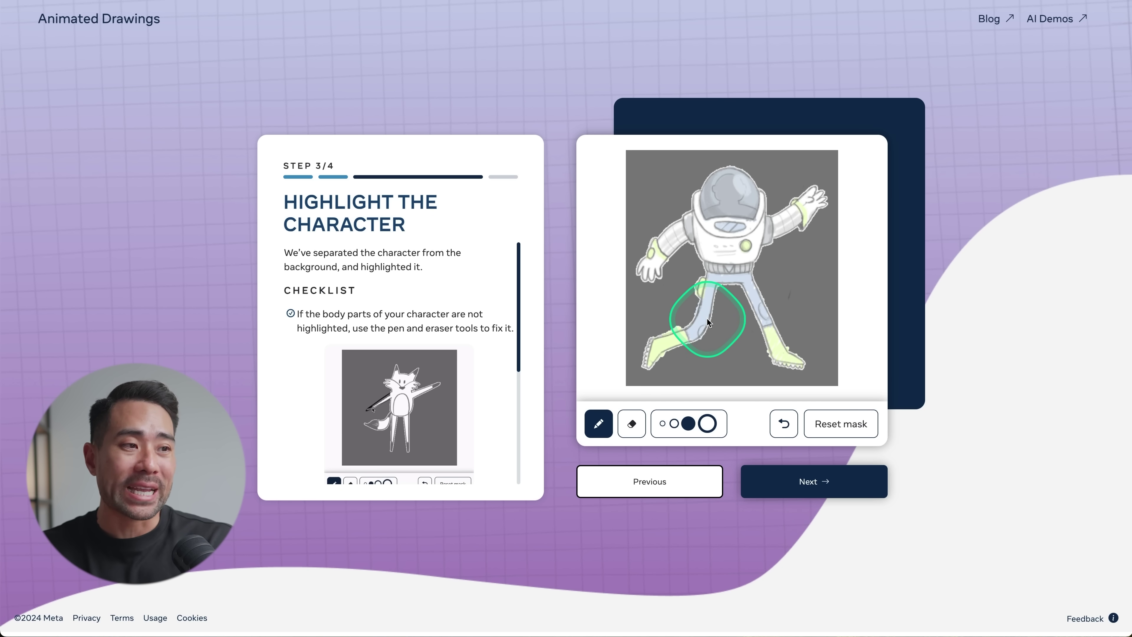
pyautogui.click(599, 427)
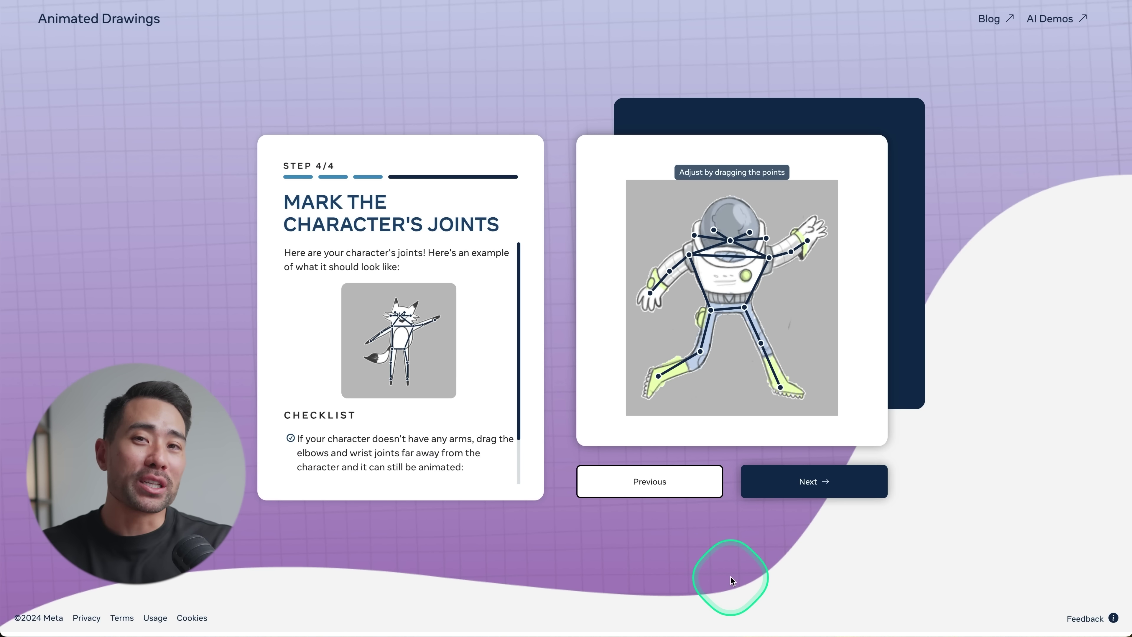
pyautogui.click(785, 496)
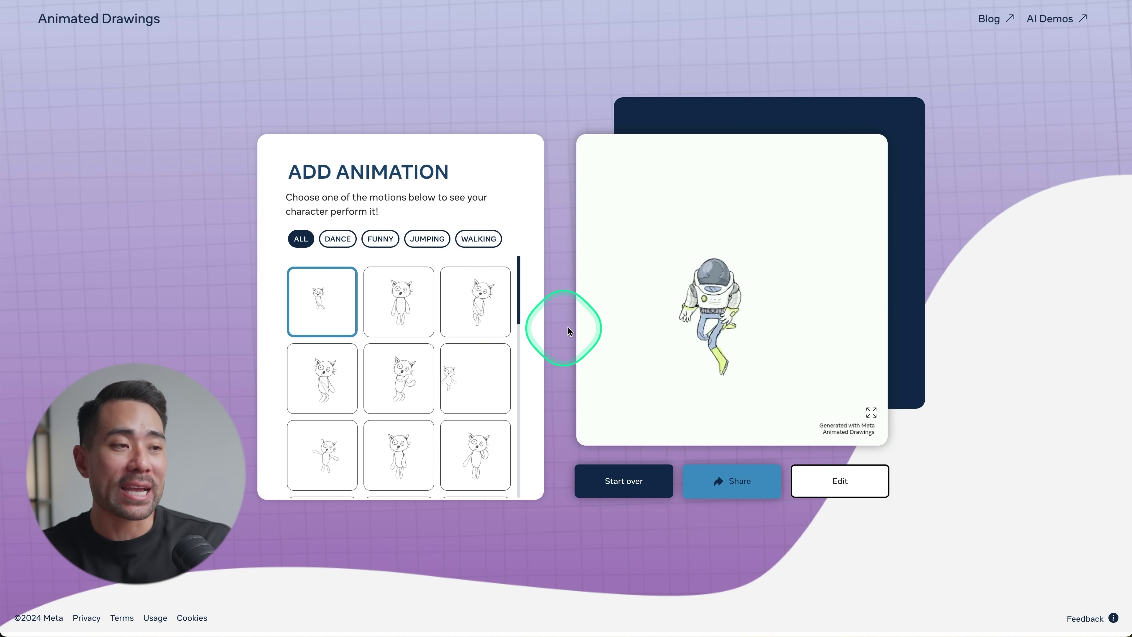
# Apply several different motions from the Add Animation grid to the astronaut
pyautogui.click(401, 303)
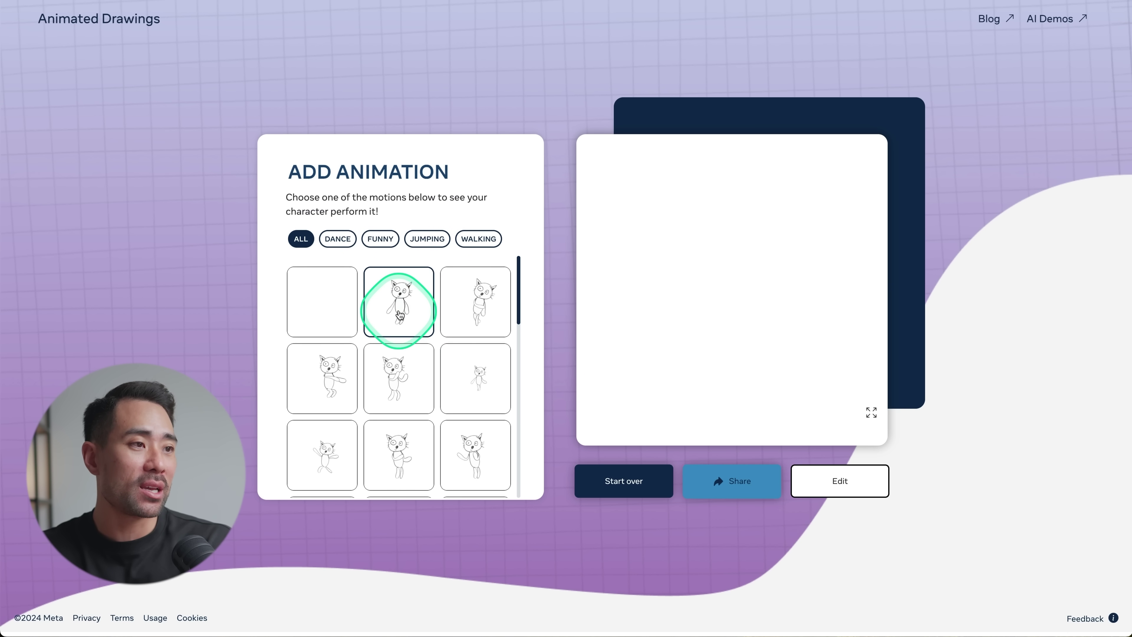
pyautogui.click(472, 454)
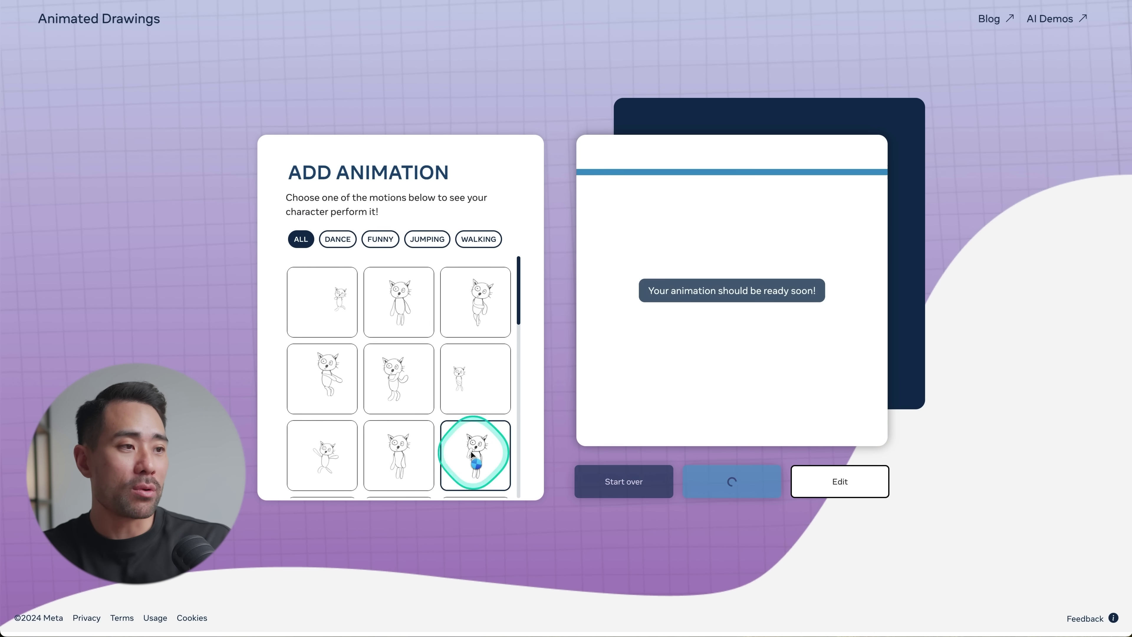
pyautogui.click(671, 385)
pyautogui.click(463, 386)
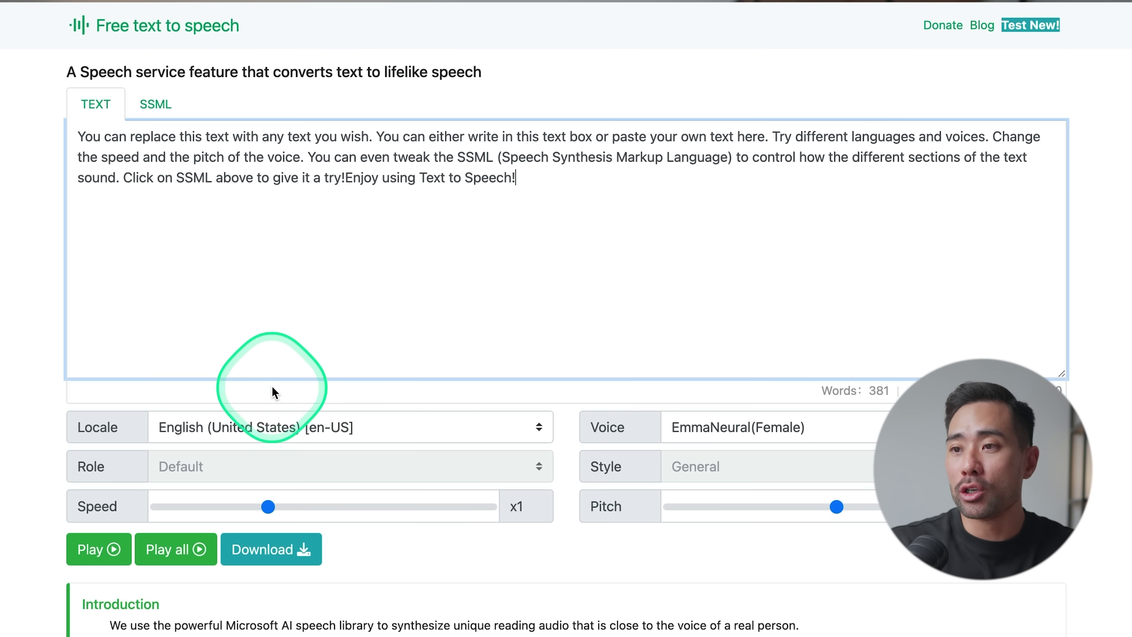
# Keep English (United States) and EmmaNeural(Female), then play the sample text aloud
pyautogui.click(279, 436)
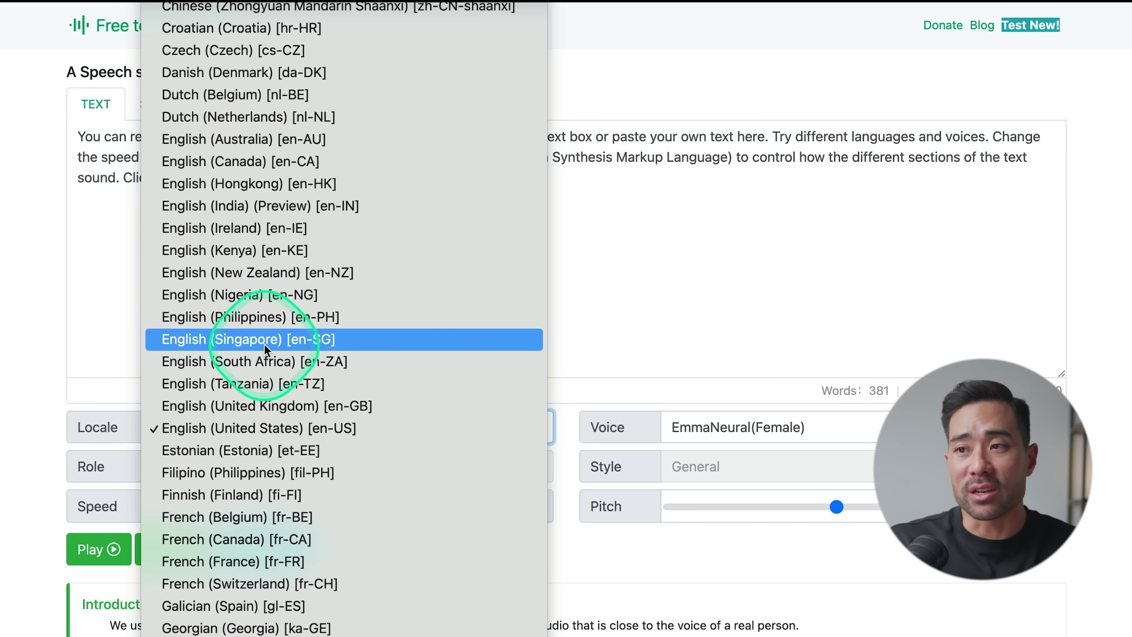
pyautogui.click(256, 428)
pyautogui.click(724, 429)
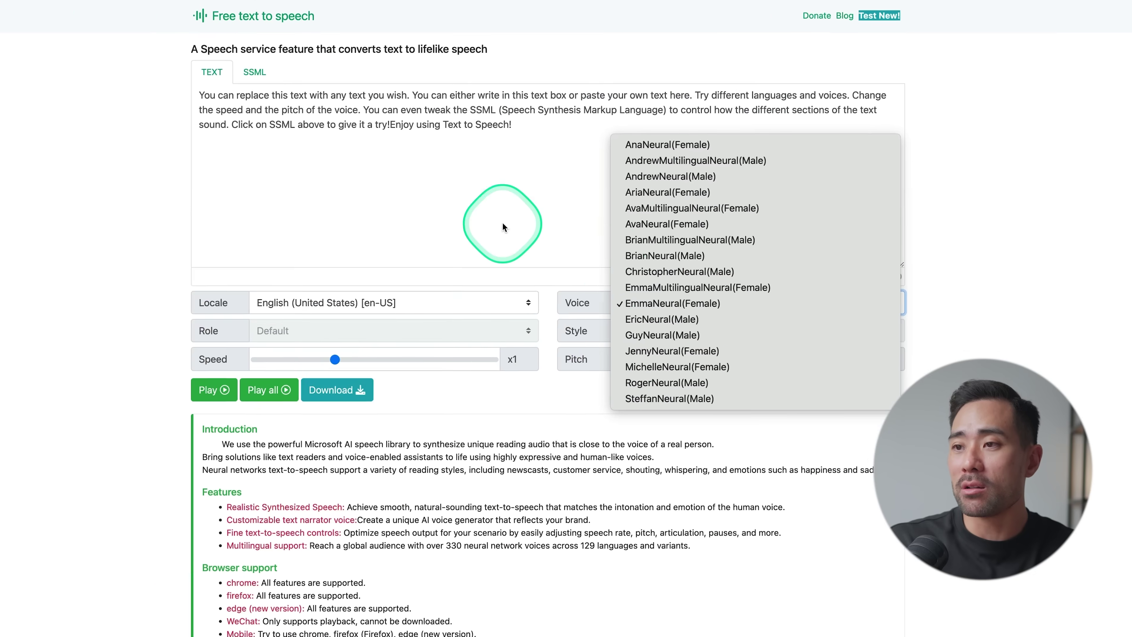
pyautogui.click(502, 223)
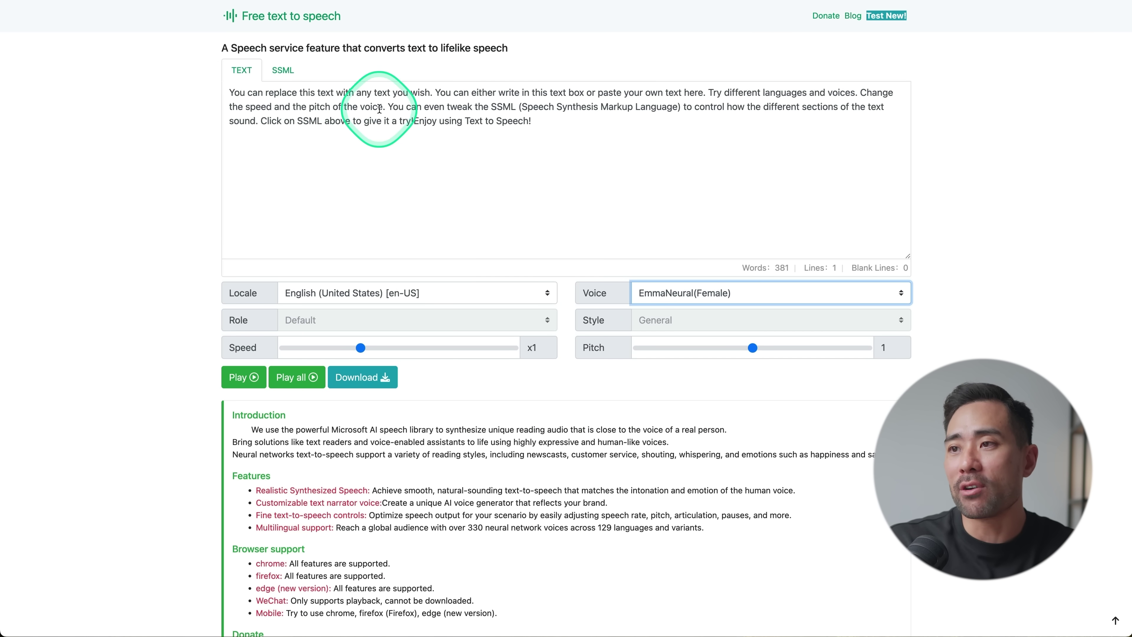
pyautogui.click(538, 166)
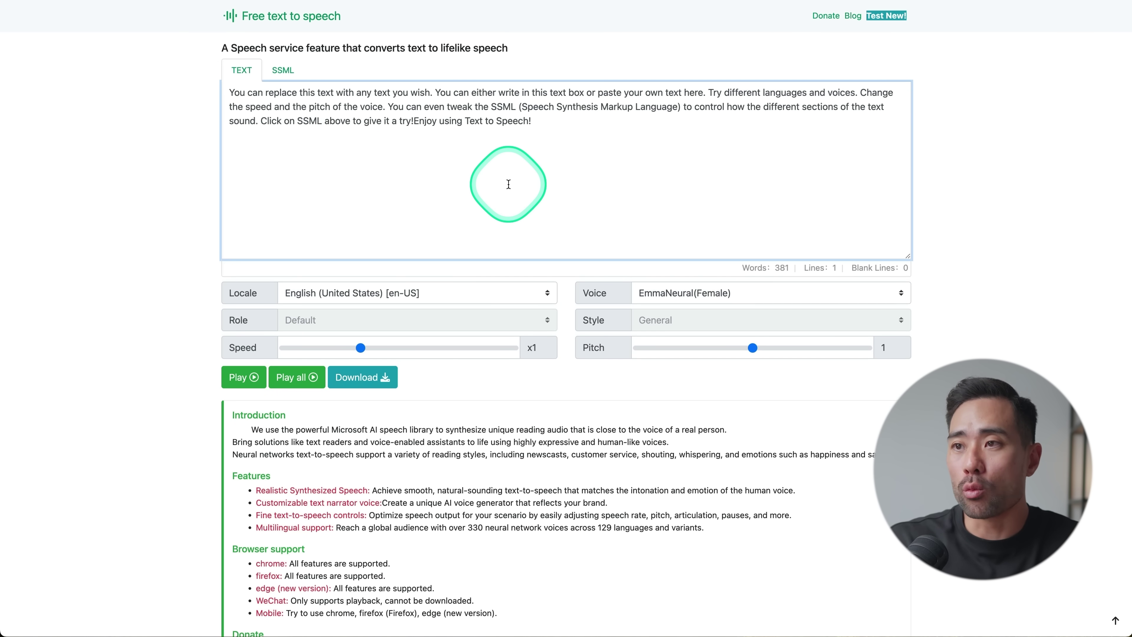
pyautogui.click(385, 241)
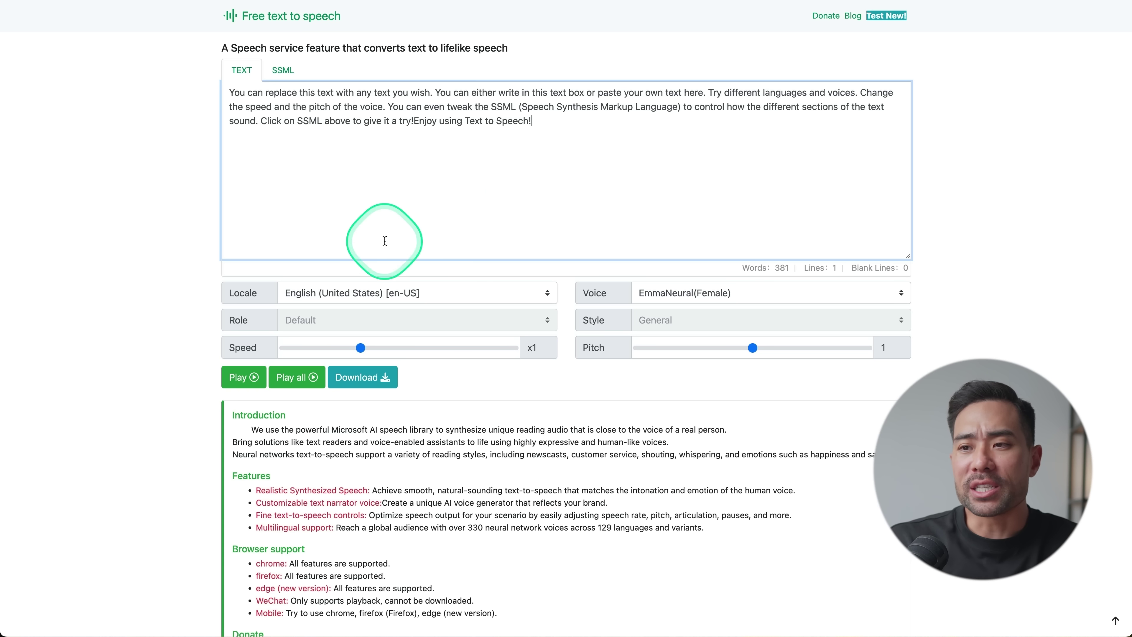
pyautogui.click(238, 379)
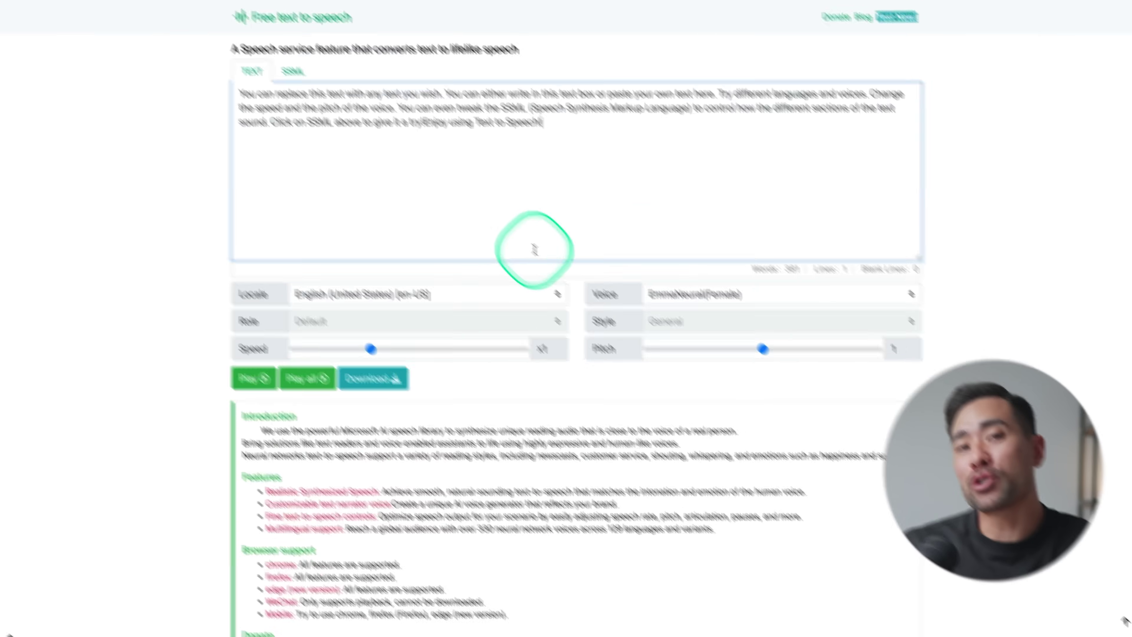
# Switch the locale to English (Philippines) and play the text in JamesNeural(Male)
pyautogui.click(498, 289)
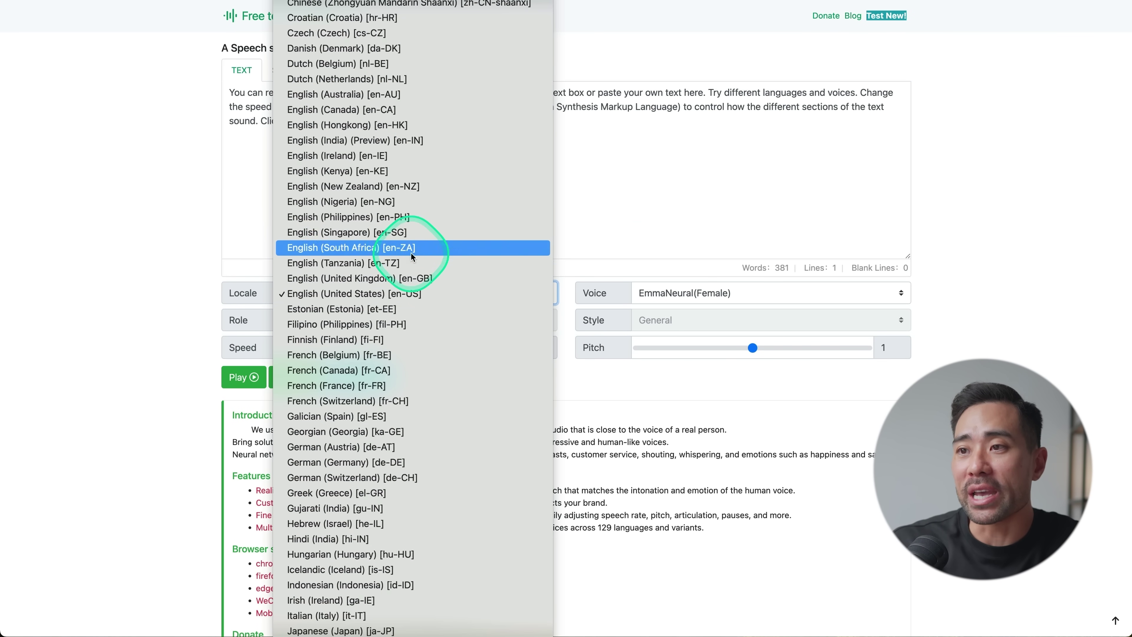
pyautogui.click(375, 218)
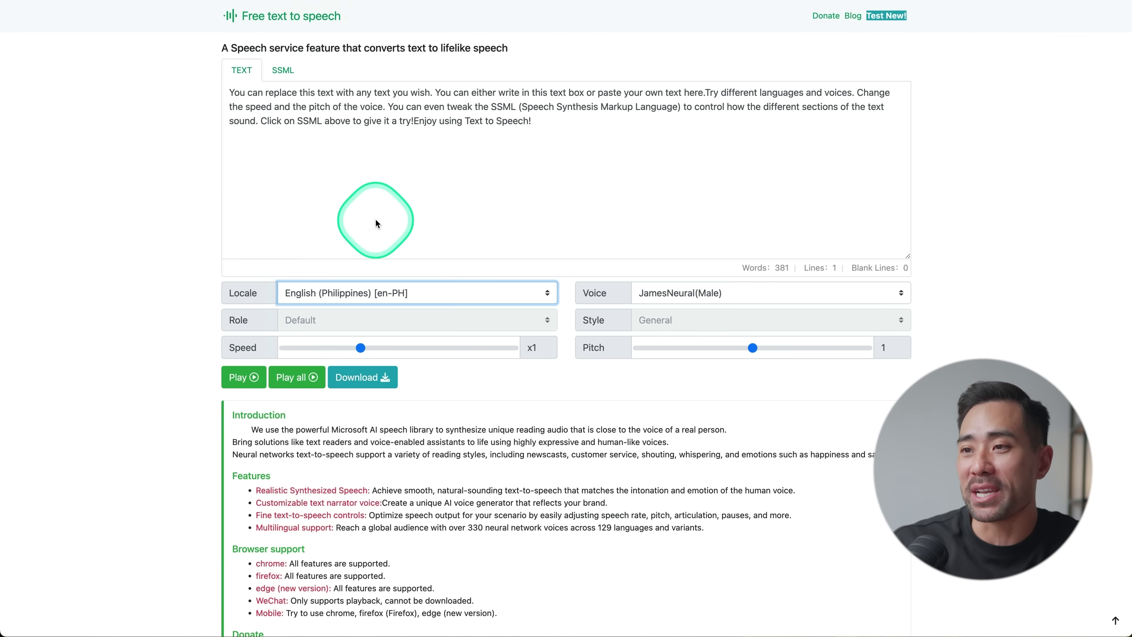
pyautogui.click(410, 216)
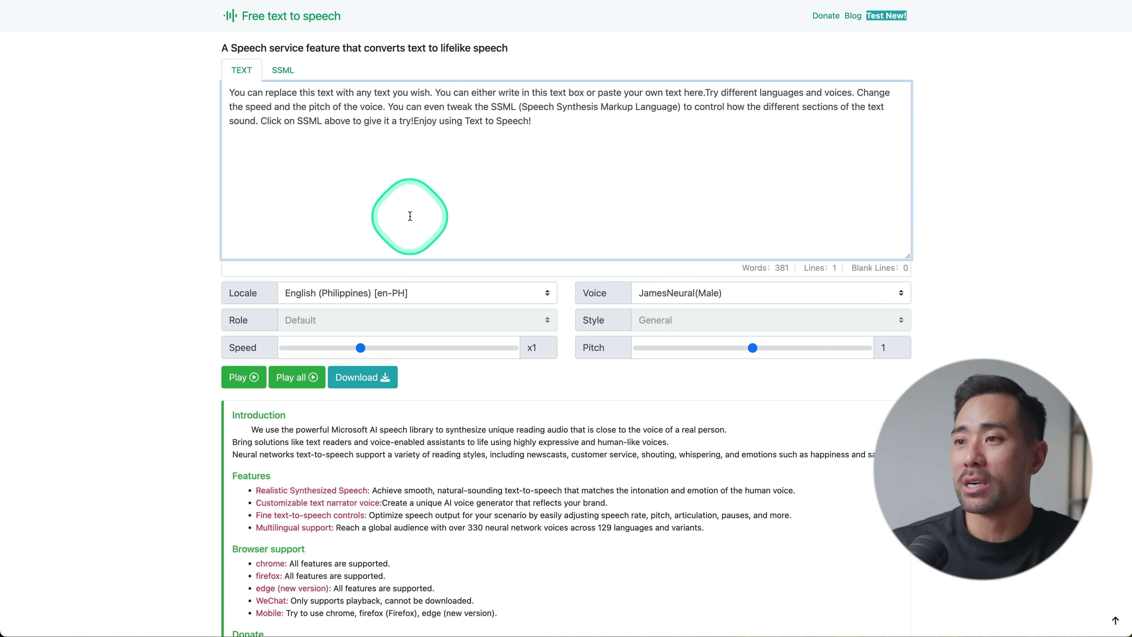
pyautogui.click(244, 377)
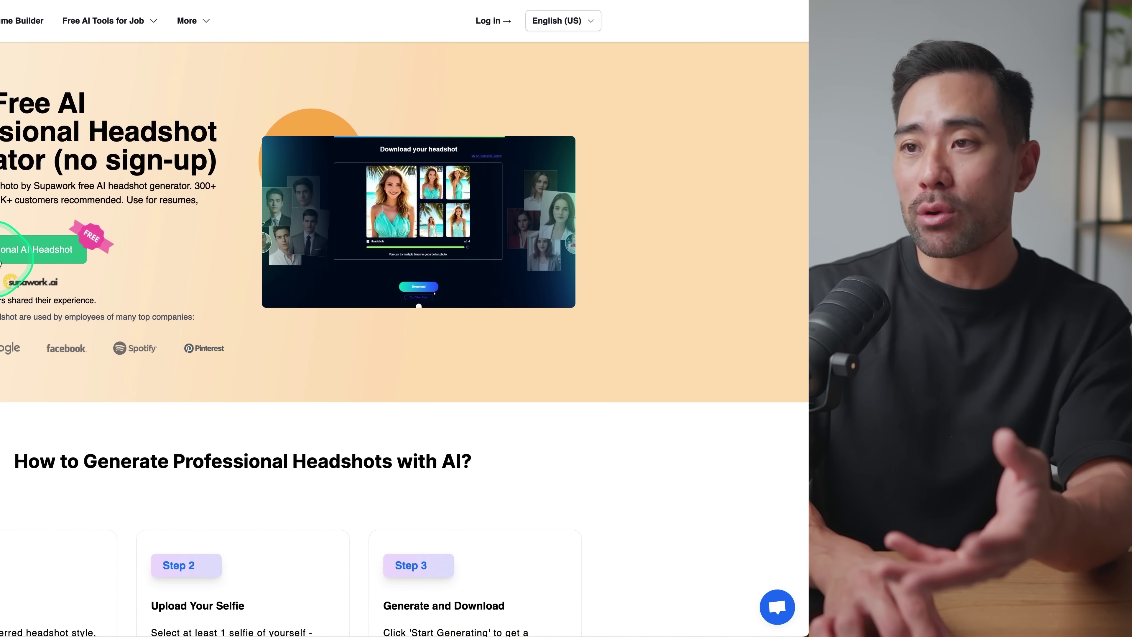
# Start a free professional headshot with Male and Professional 2 style chosen
pyautogui.click(89, 259)
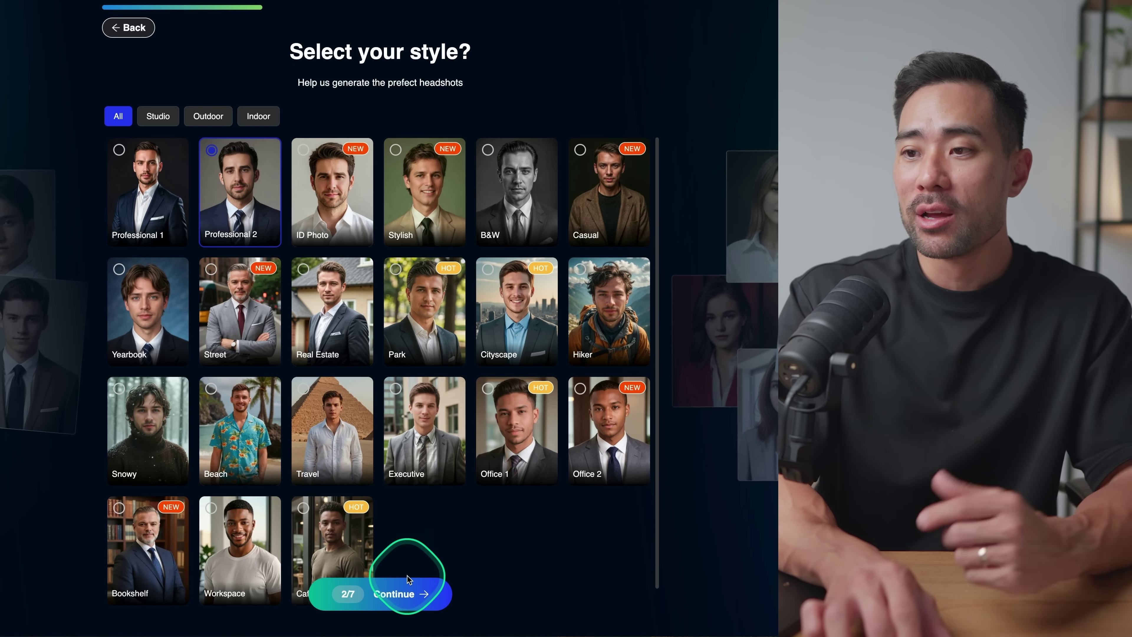
pyautogui.click(398, 598)
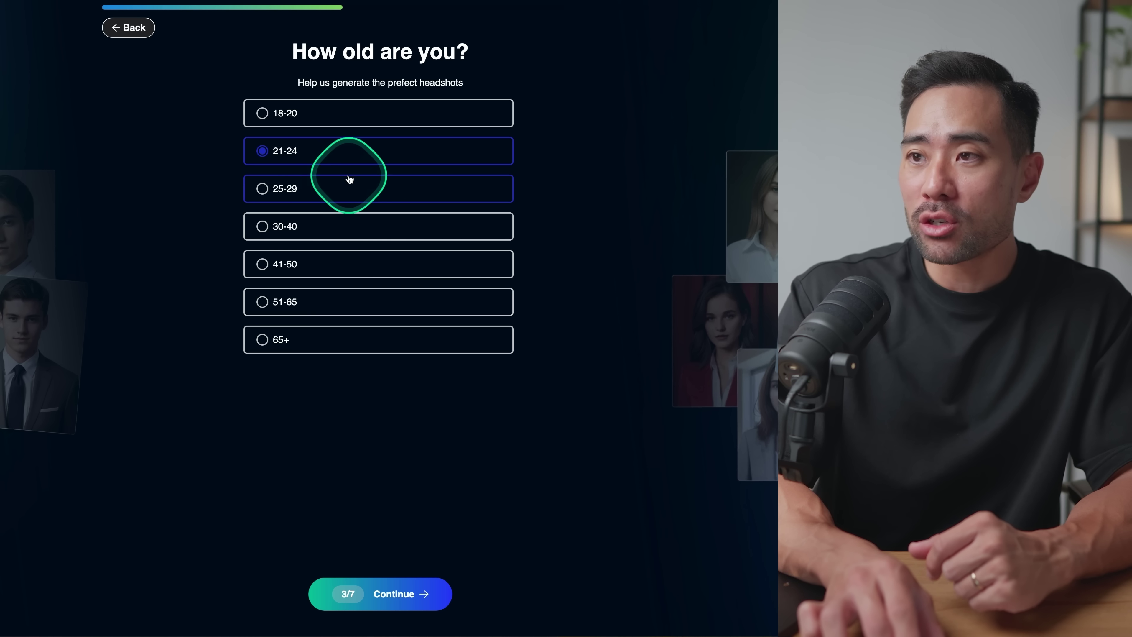
# Set age 25-29, brown hair, no glasses, stubble and ethnicity, reaching photo upload
pyautogui.click(324, 198)
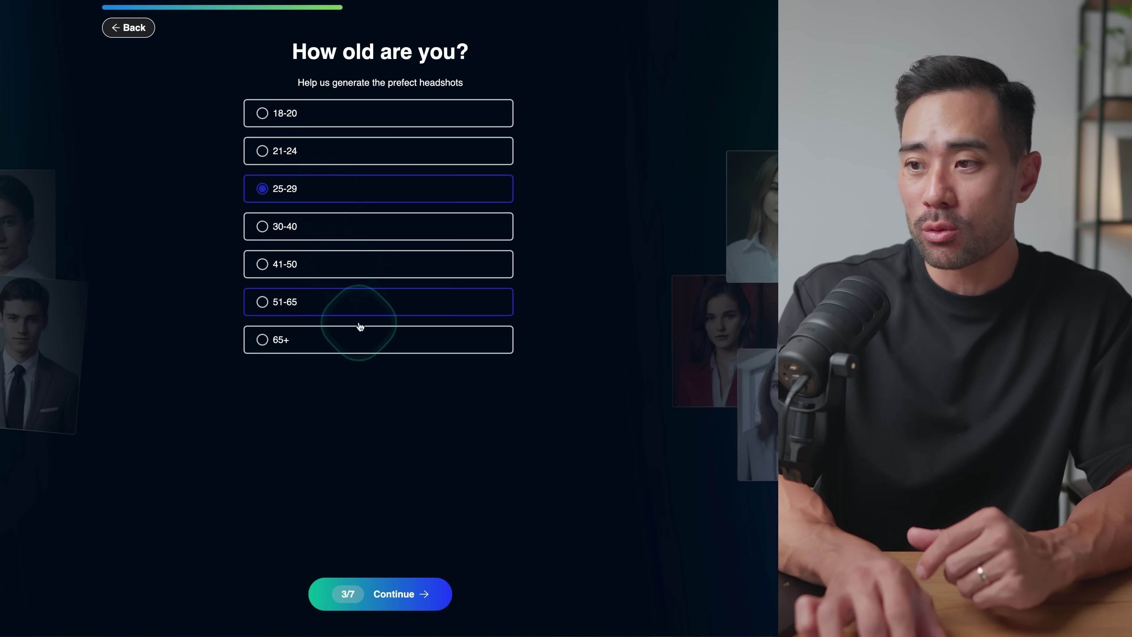
pyautogui.click(401, 601)
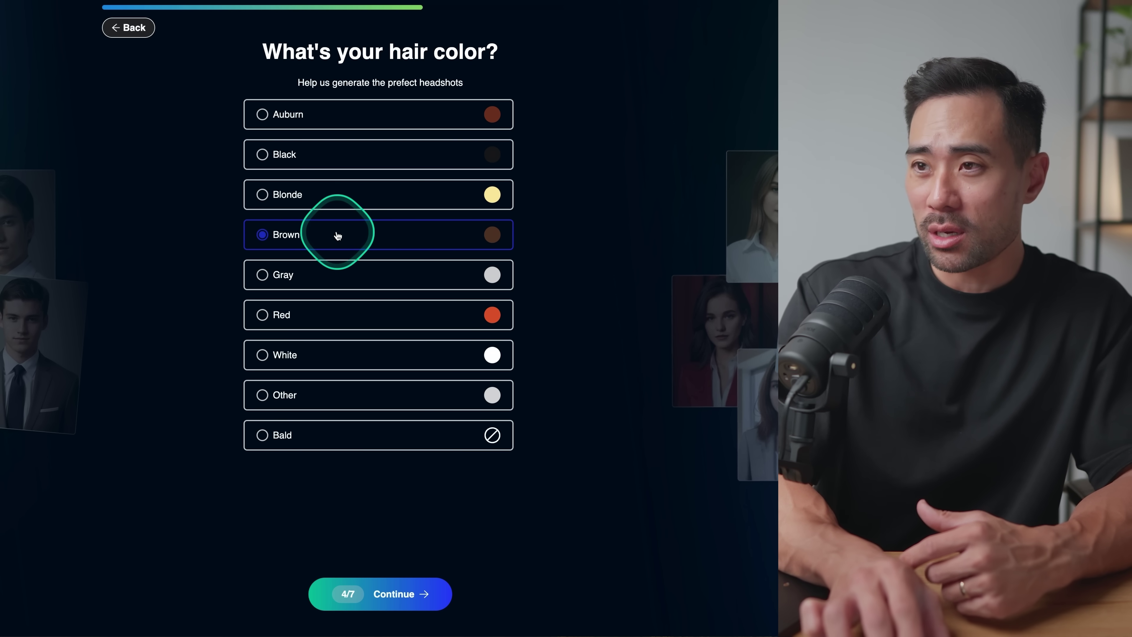
pyautogui.click(402, 594)
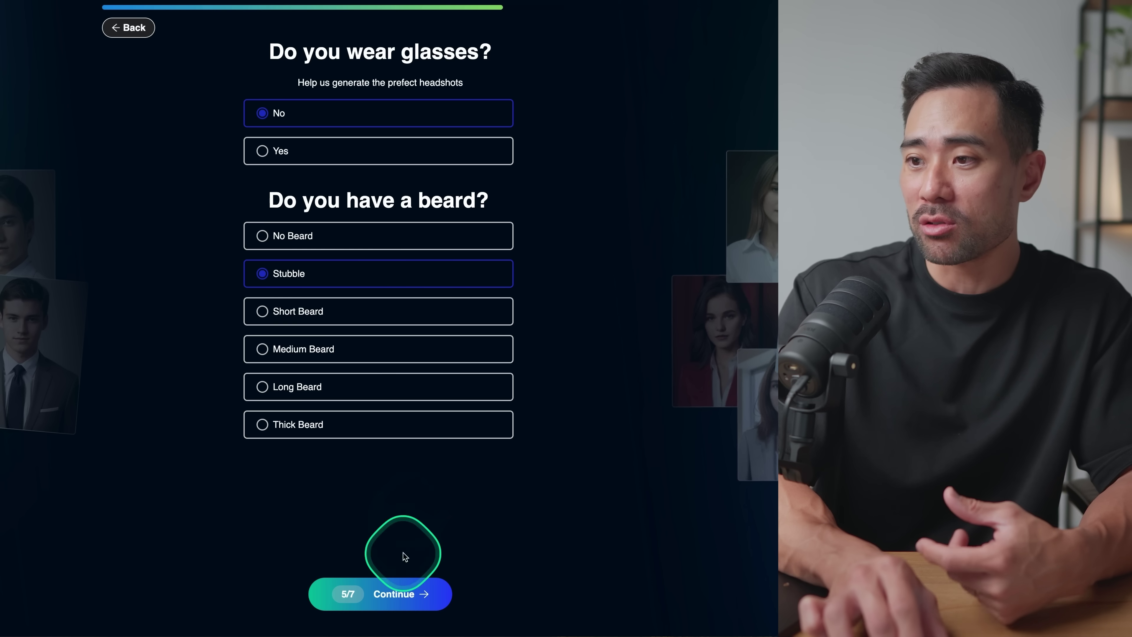
pyautogui.click(397, 594)
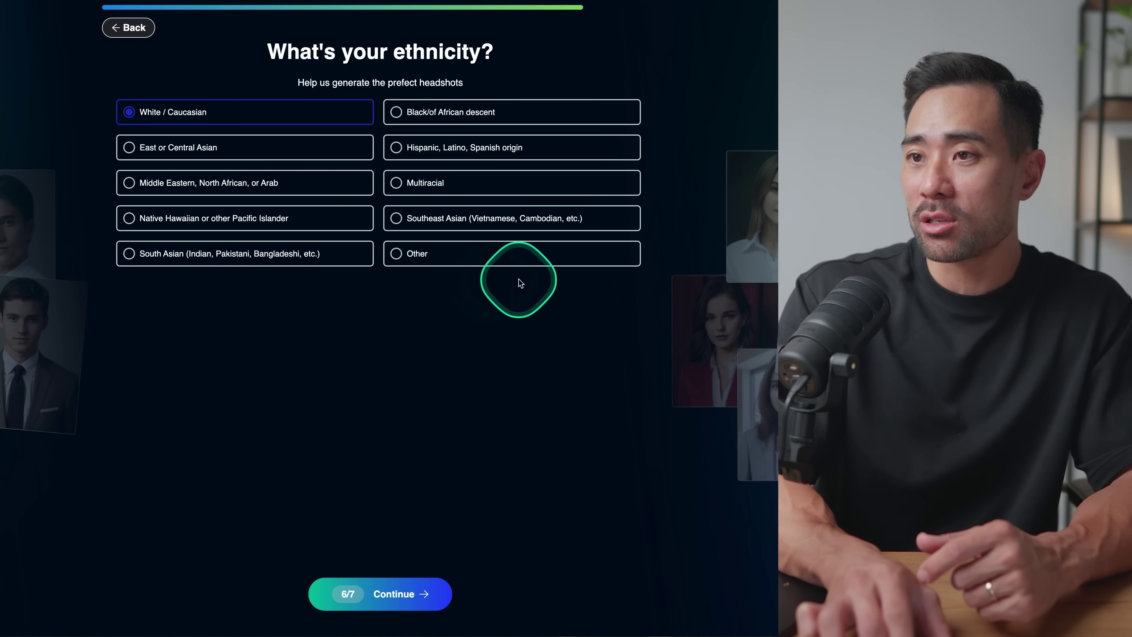
pyautogui.click(431, 589)
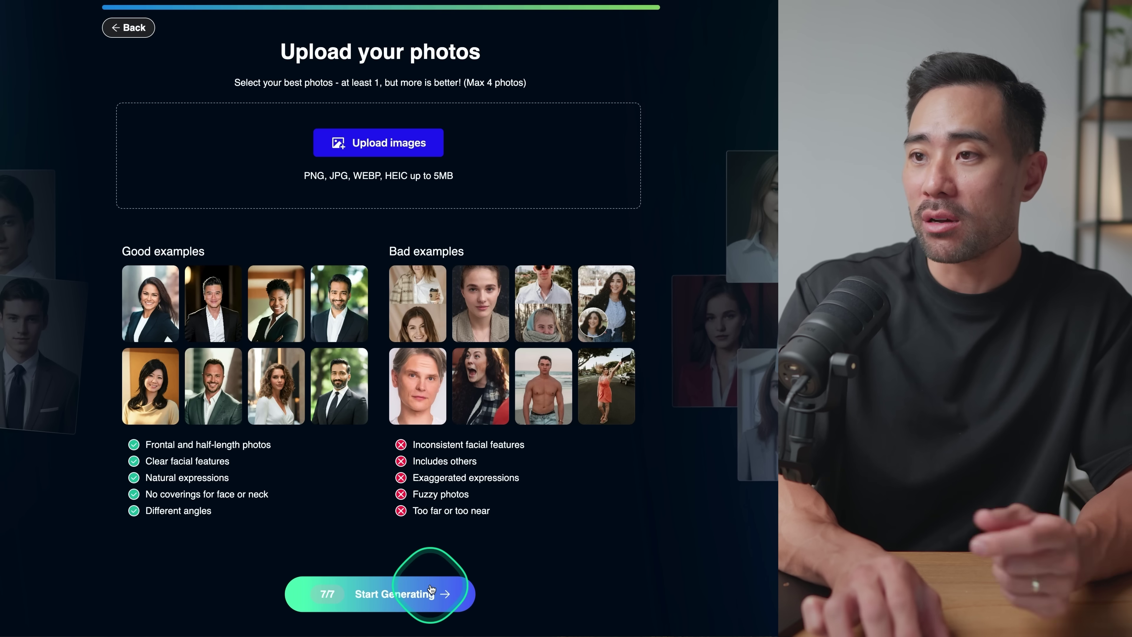
# Upload a photo, generate headshots, and compare the two results
pyautogui.click(409, 156)
pyautogui.click(337, 235)
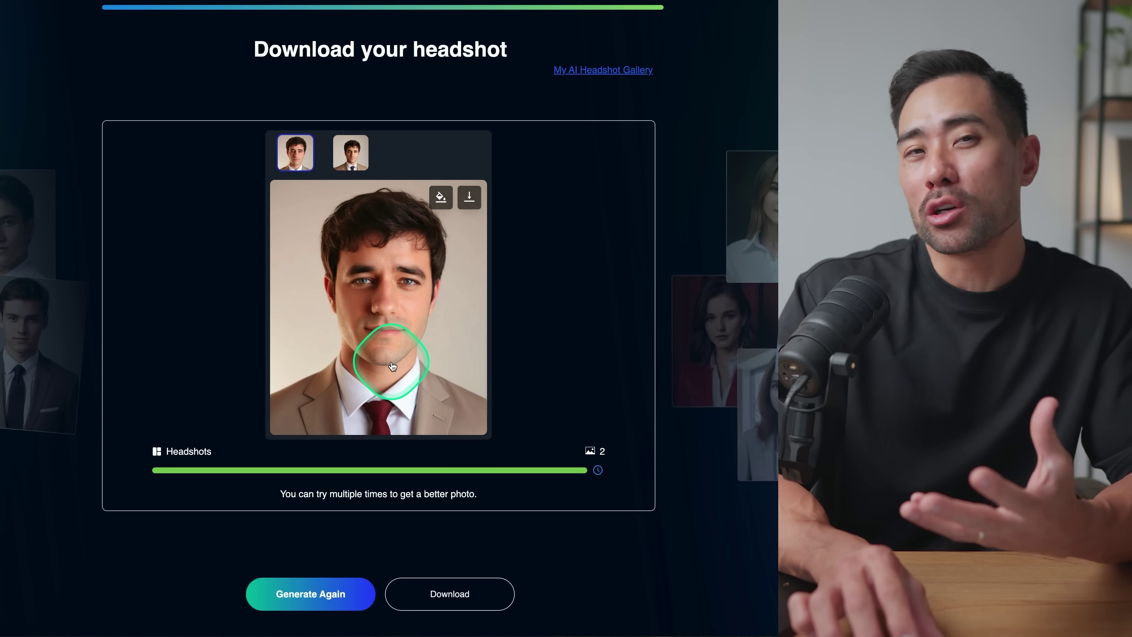
pyautogui.click(352, 169)
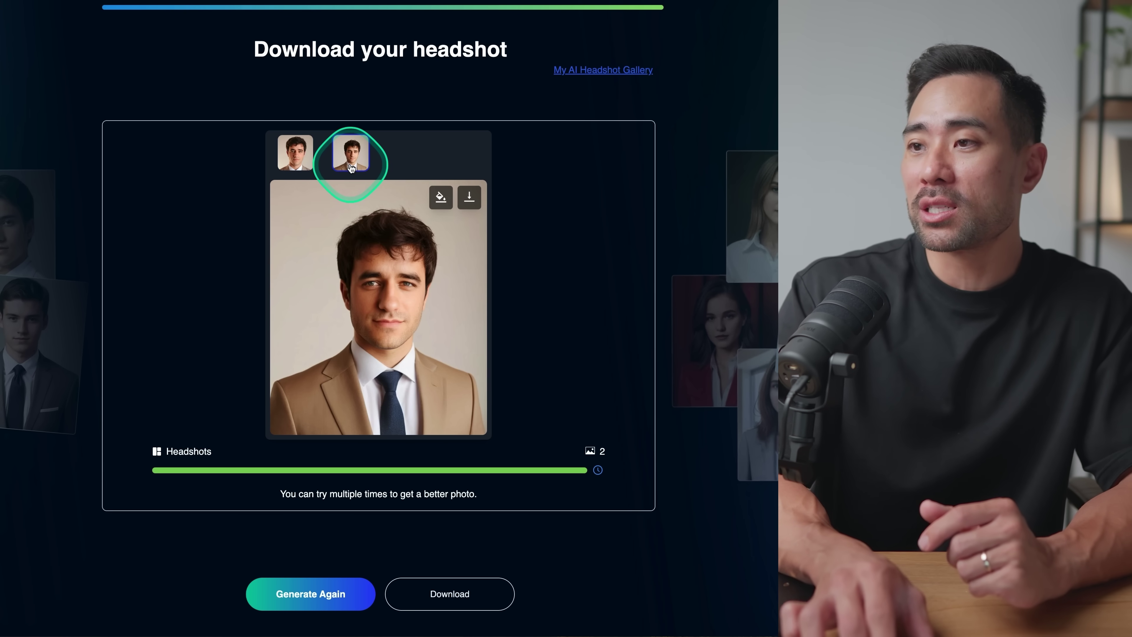
pyautogui.click(302, 157)
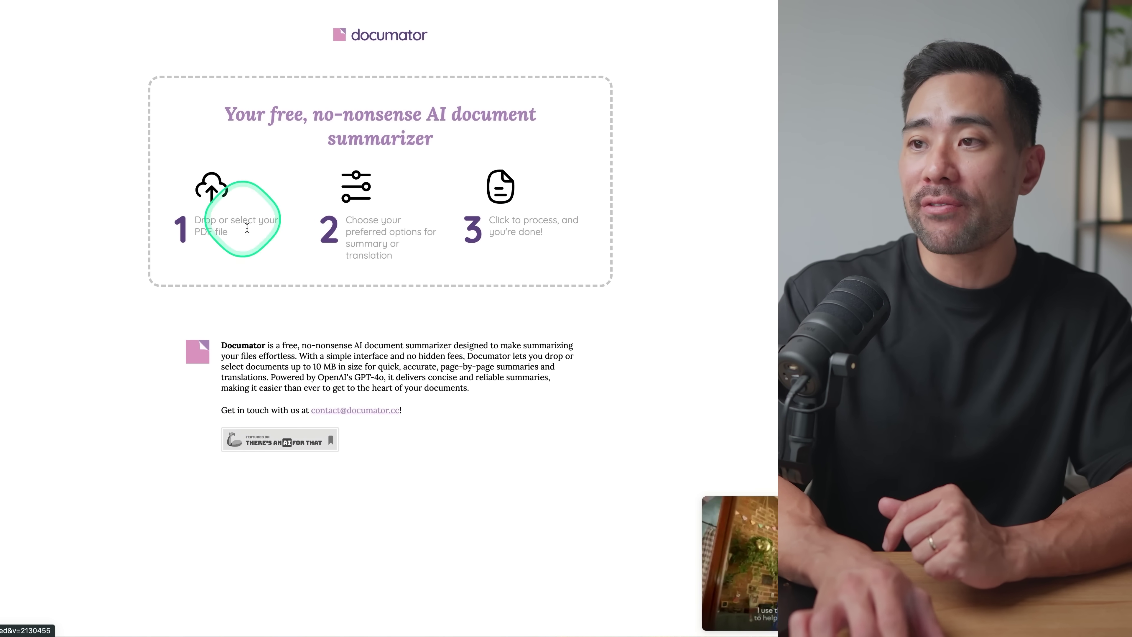
# Summarize a beginner's guide to fitness.pdf in Outline style with English output
pyautogui.moveTo(313, 246); pyautogui.dragTo(256, 179)
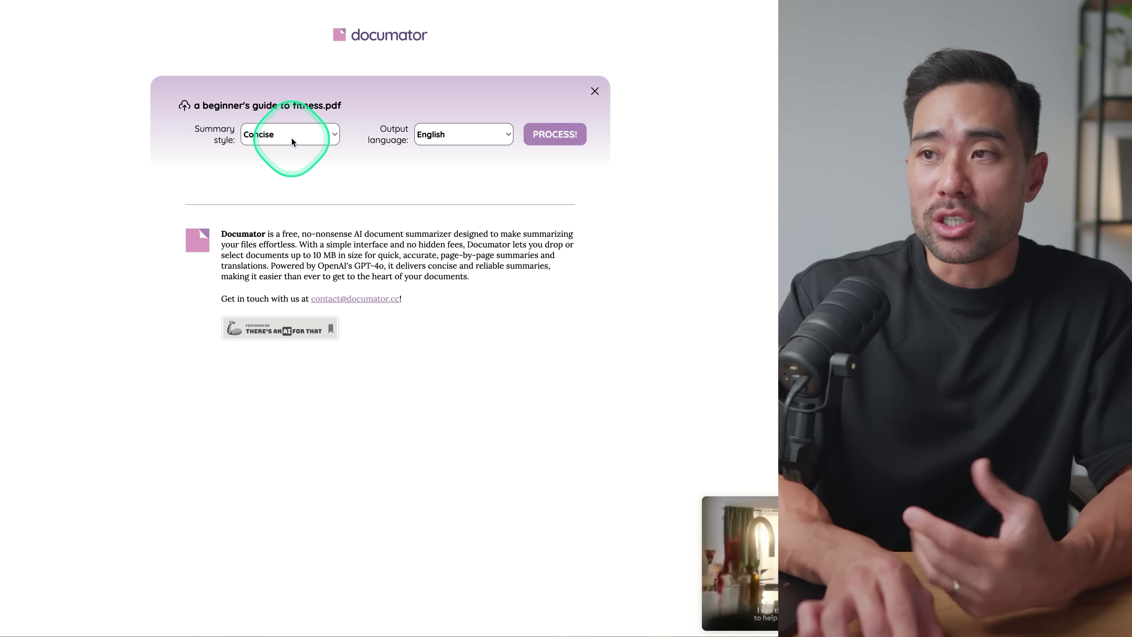
pyautogui.click(291, 138)
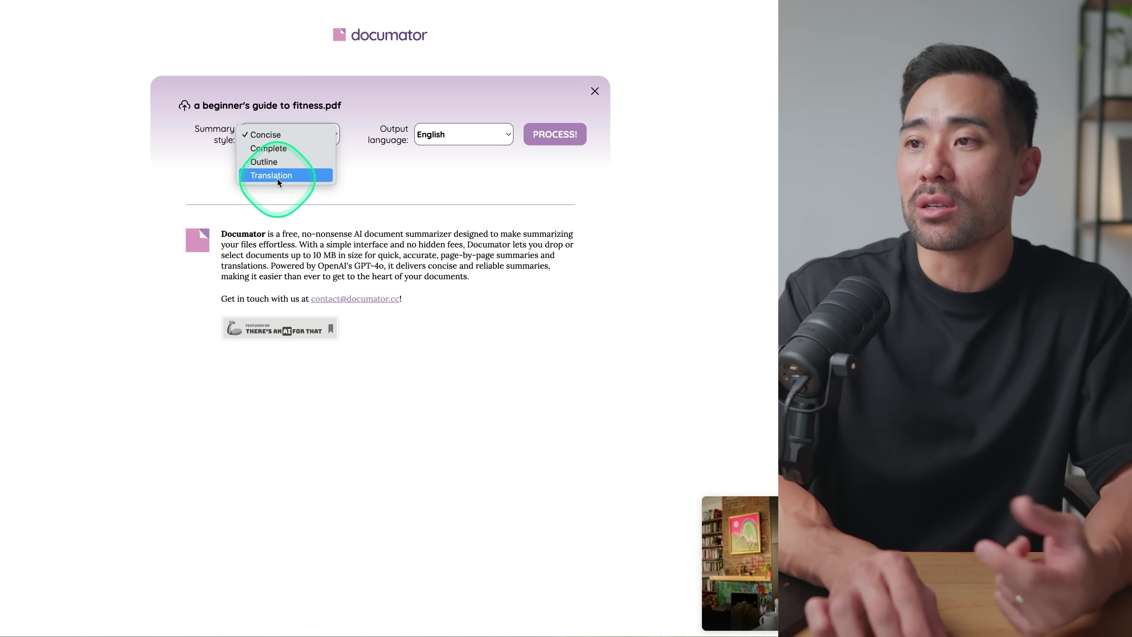
pyautogui.click(282, 165)
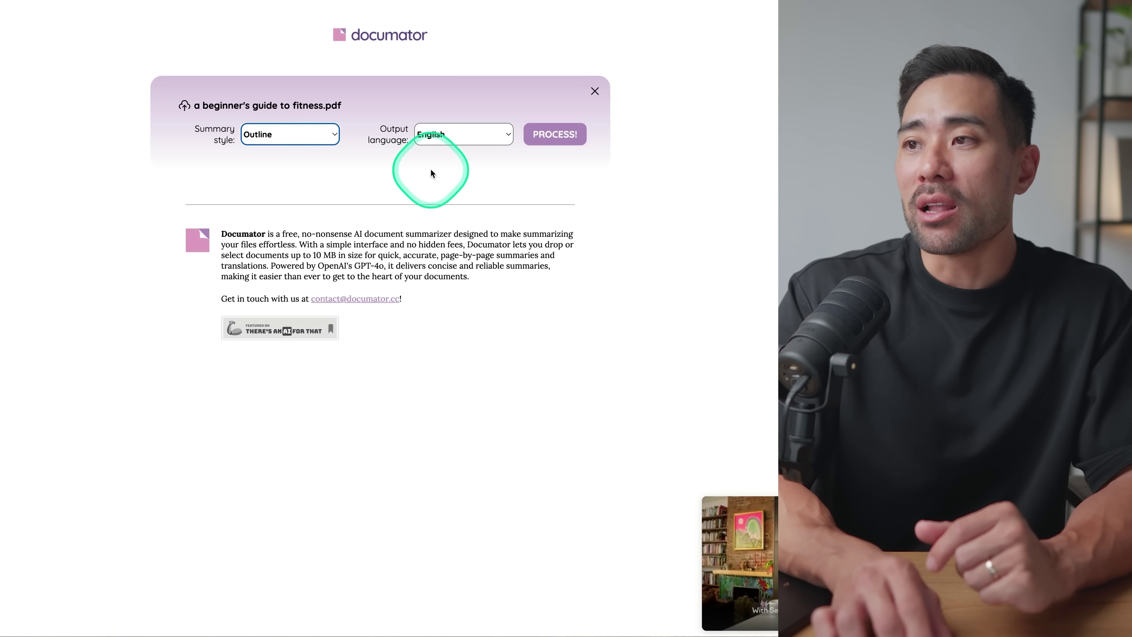
pyautogui.click(445, 138)
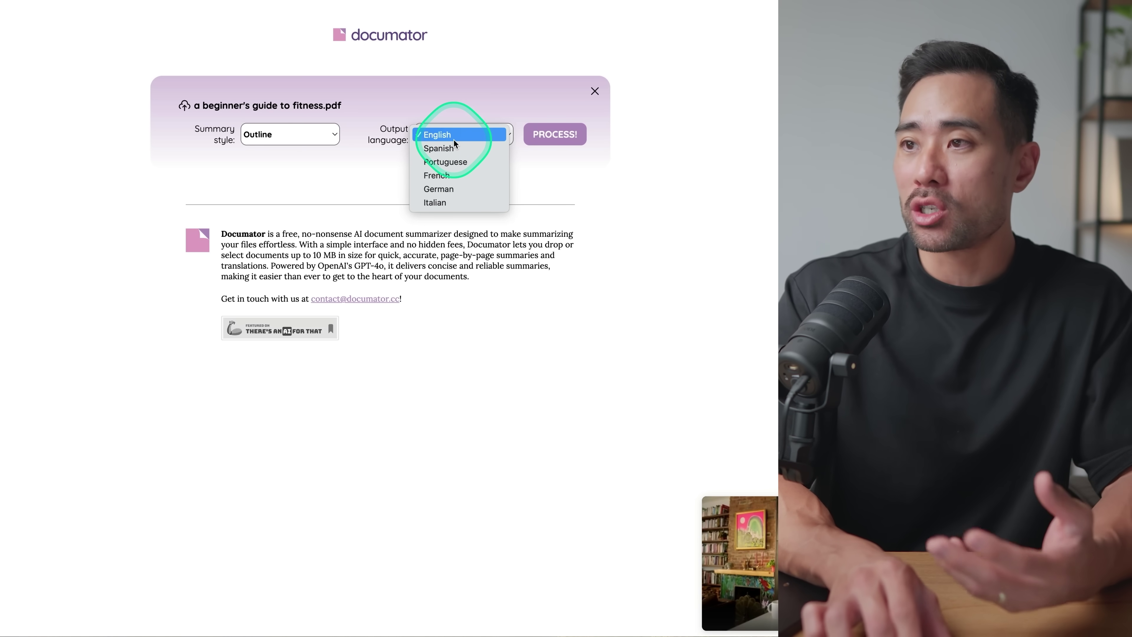
pyautogui.click(552, 190)
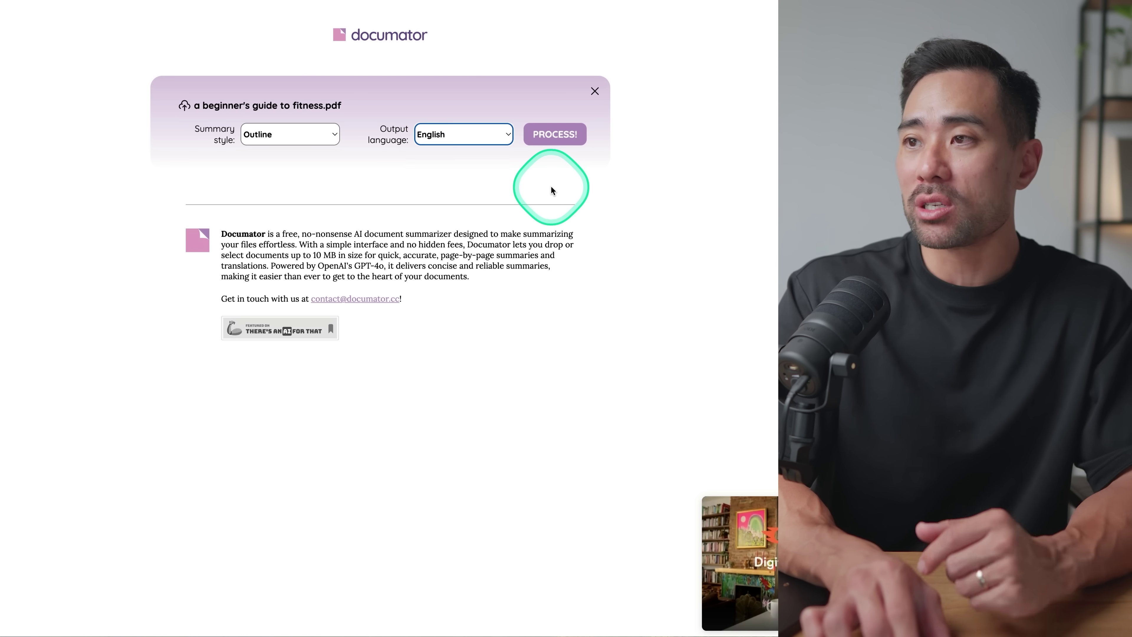
pyautogui.click(548, 139)
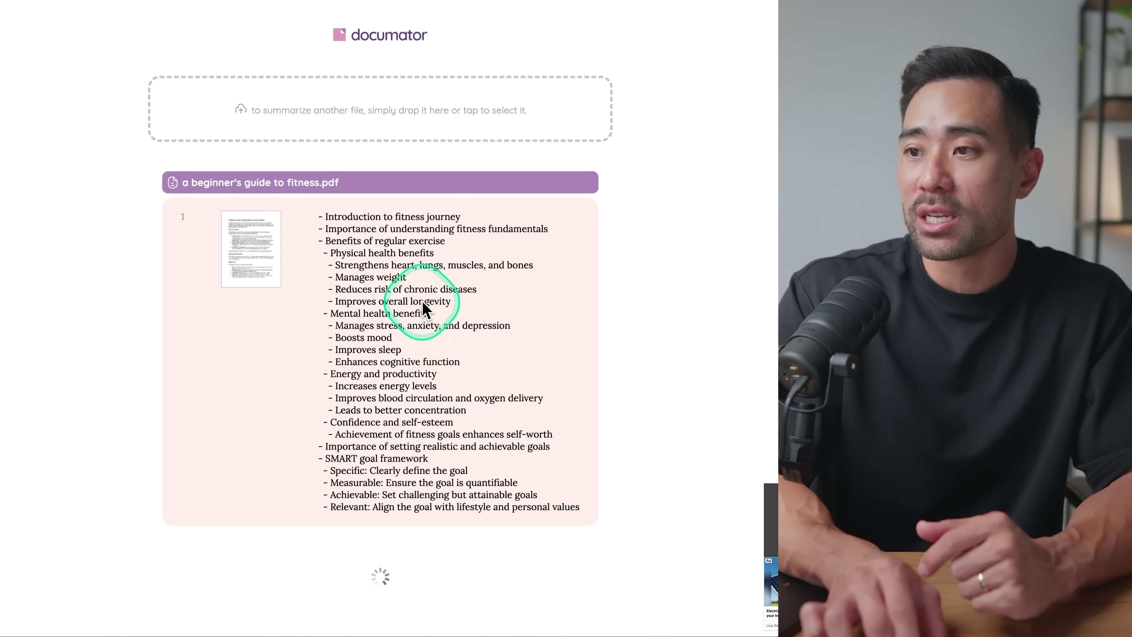
# Scroll through the page-by-page outline summary of the fitness guide
pyautogui.scroll(-15, 657, 400)
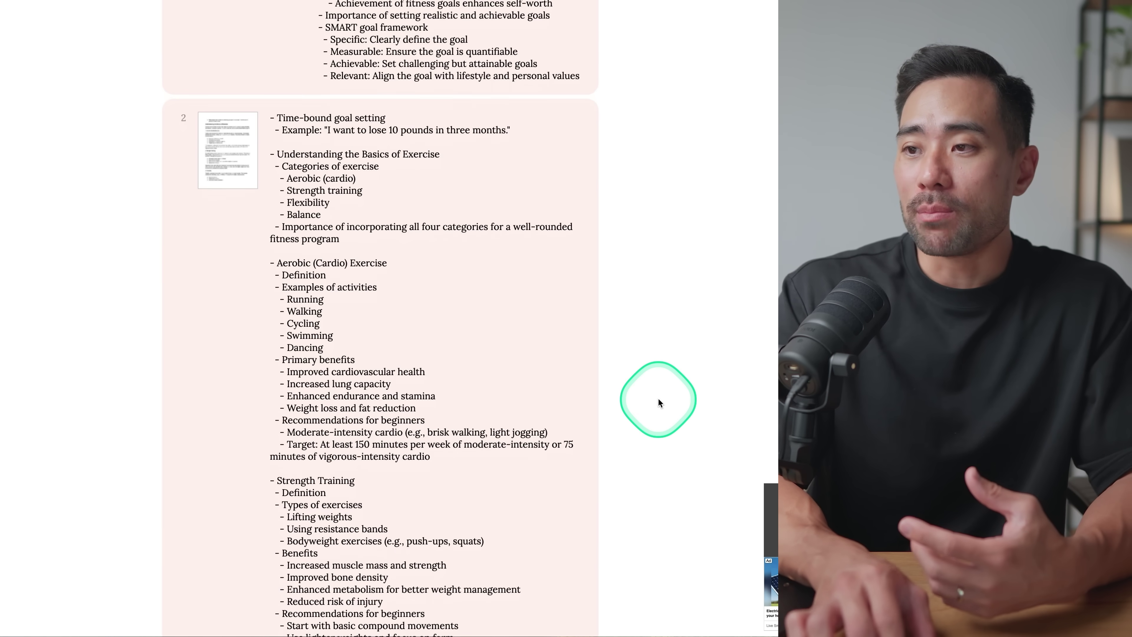
pyautogui.scroll(-3, 578, 447)
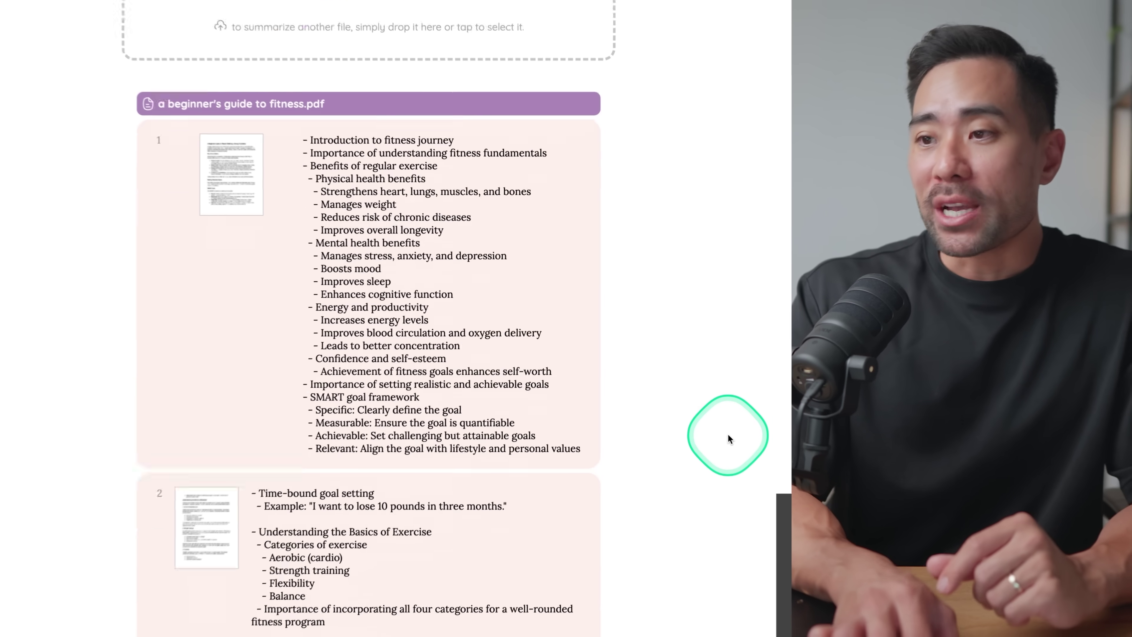
pyautogui.scroll(-10, 722, 433)
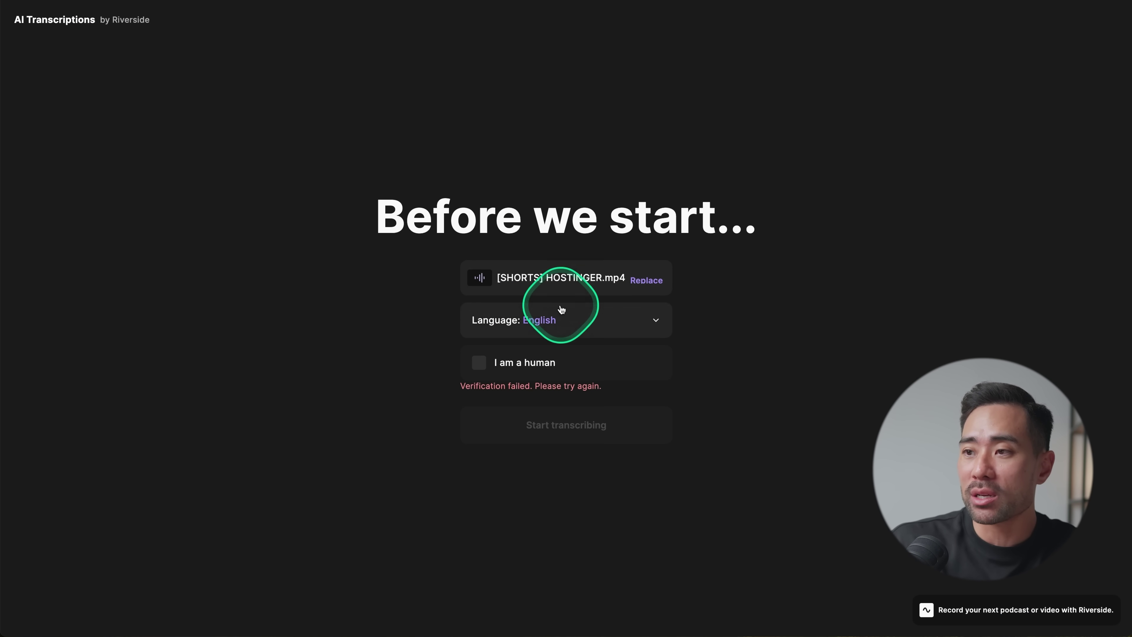
# Pass the human check and start transcribing [SHORTS] HOSTINGER.mp4 into a timestamped English transcript
pyautogui.click(478, 362)
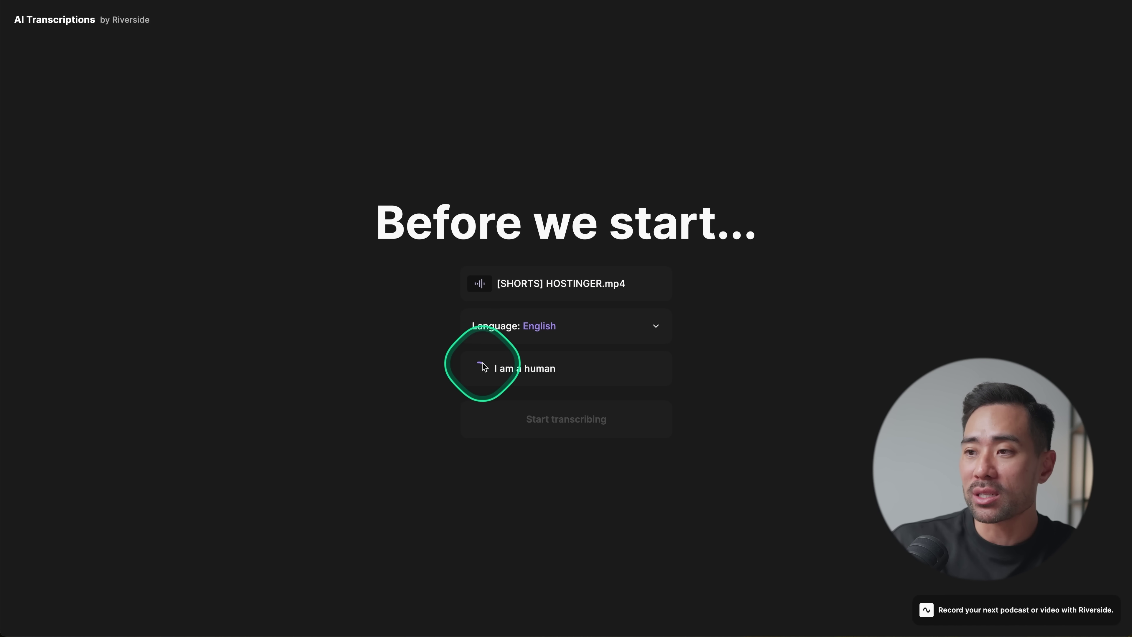
pyautogui.click(566, 420)
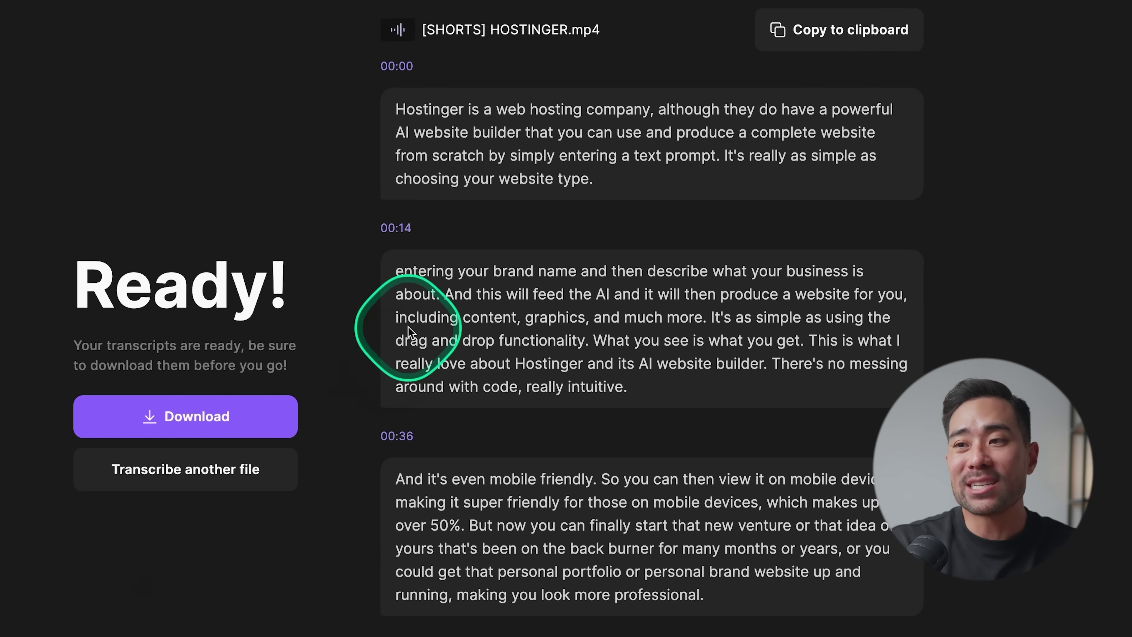
# Open the Download menu to show the plain transcript and SRT caption formats
pyautogui.click(233, 424)
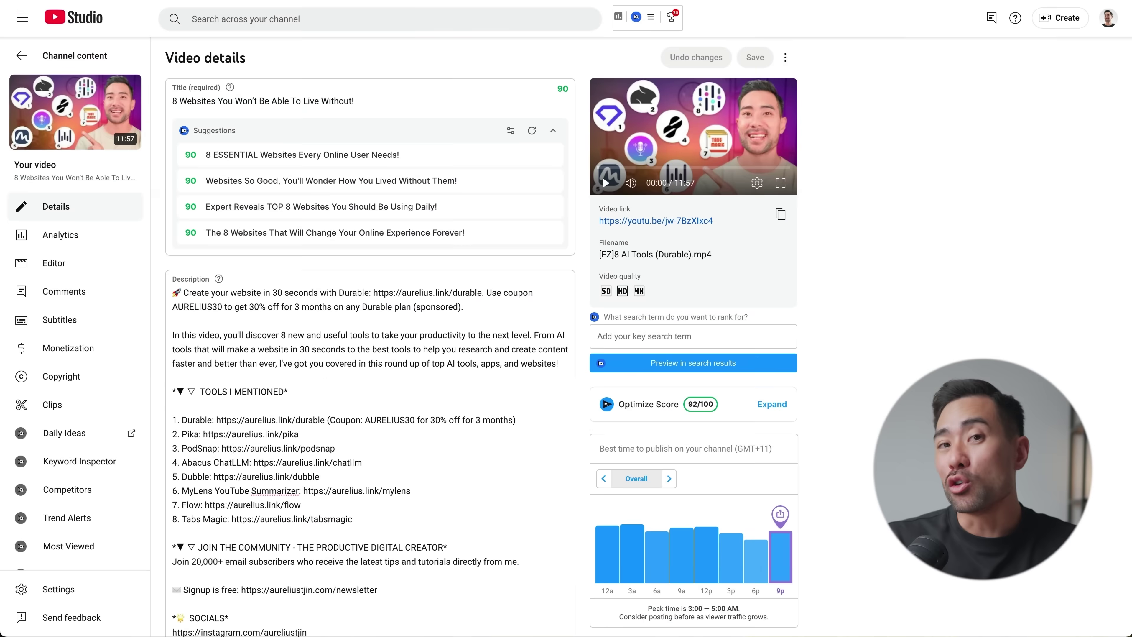
# Open the video's English subtitles dialog in YouTube Studio, review it, and close it
pyautogui.scroll(-10, 854, 484)
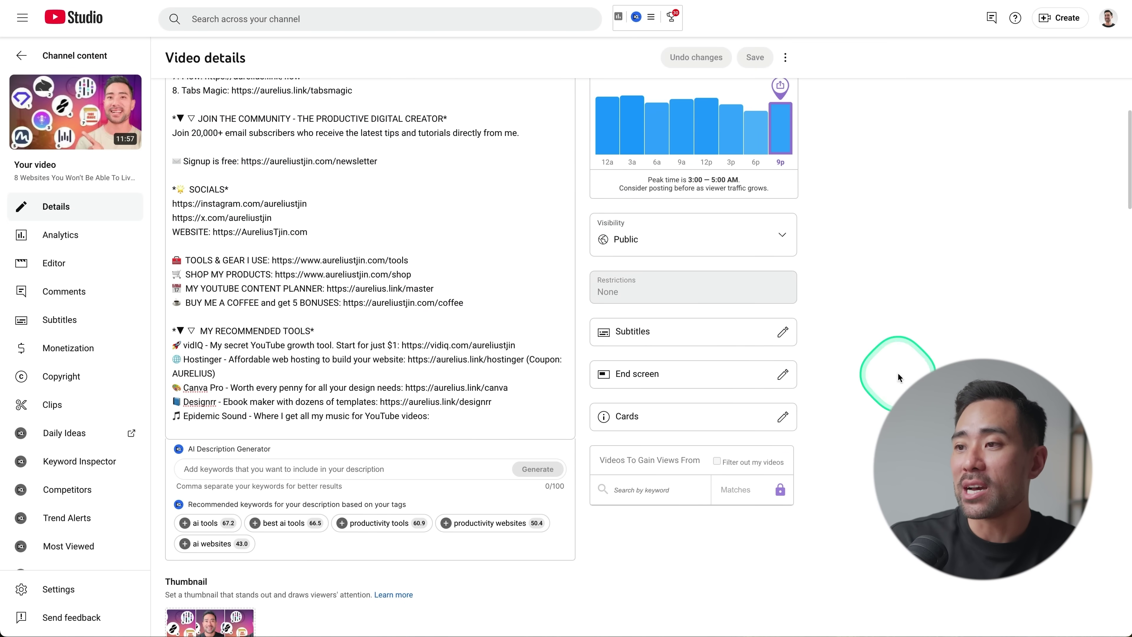
pyautogui.click(699, 350)
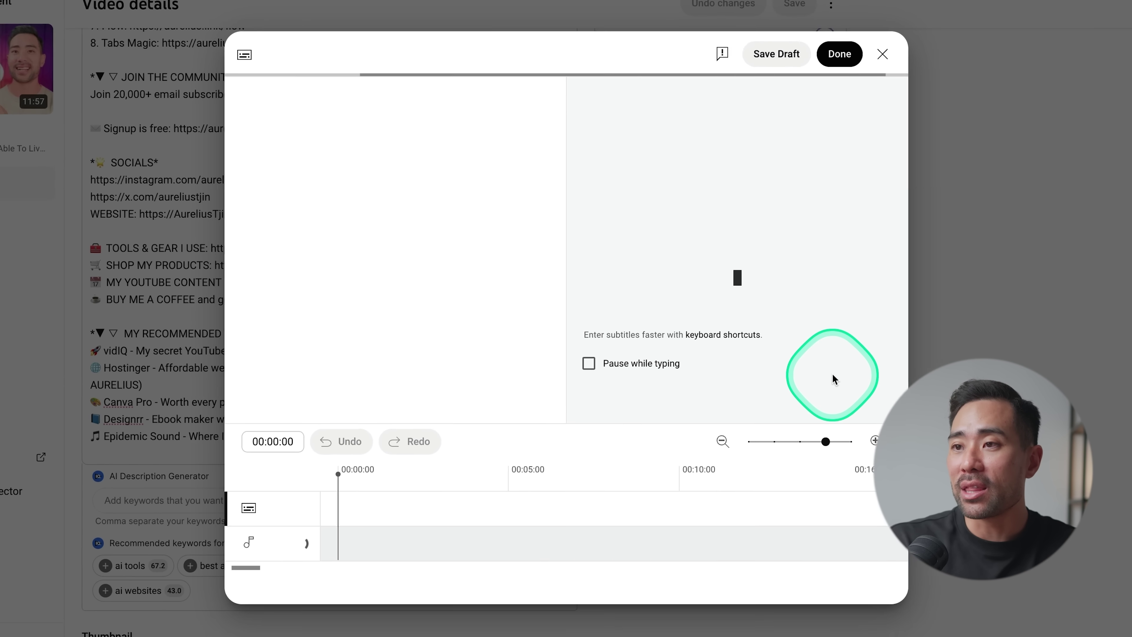
pyautogui.click(303, 147)
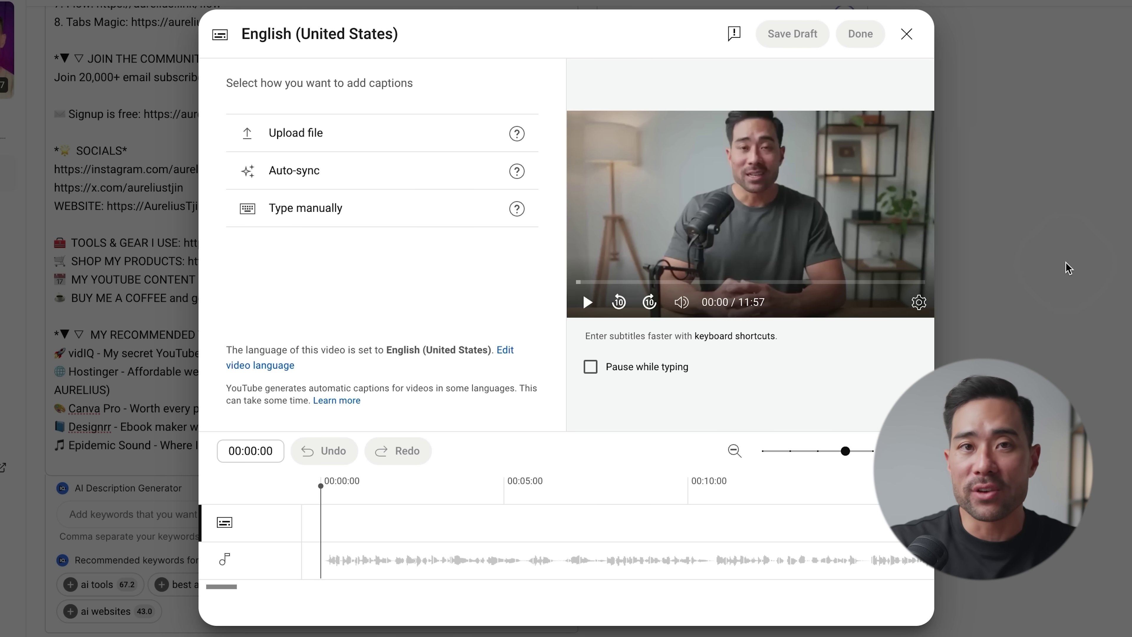
pyautogui.click(906, 36)
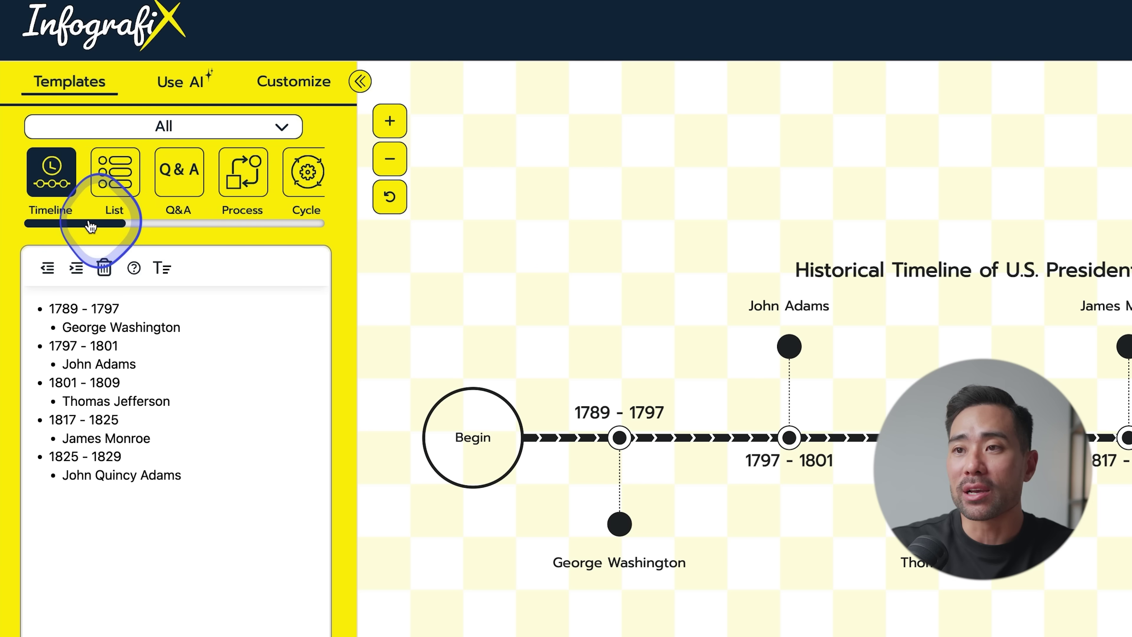
pyautogui.moveTo(91, 227); pyautogui.dragTo(232, 236)
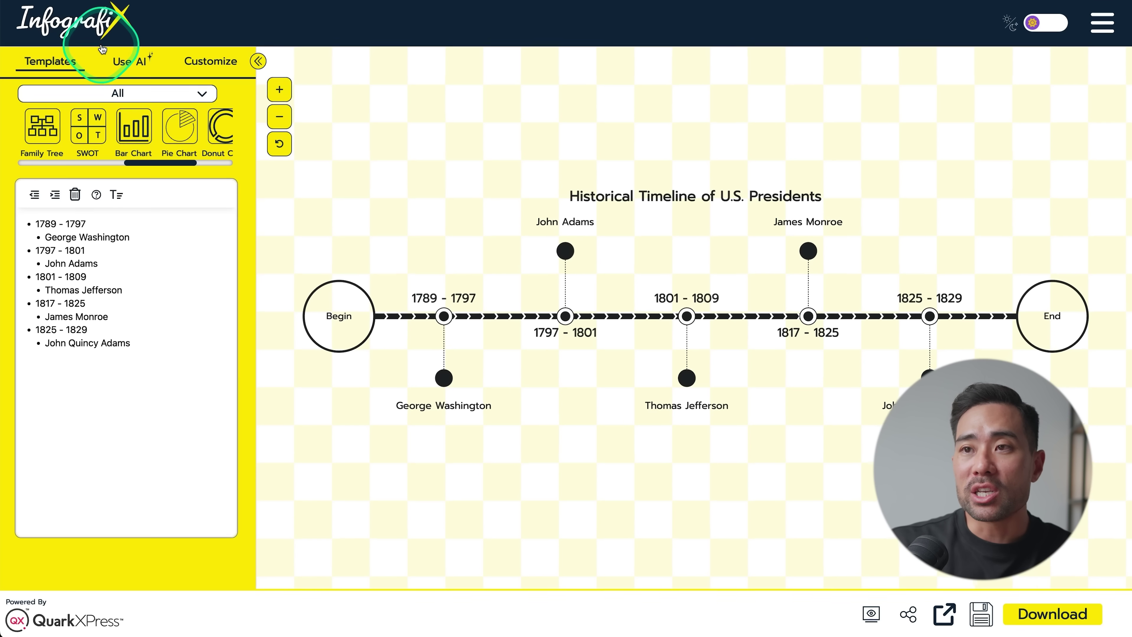
# Generate an AI infographic on 'The evolution of social media' and bring up more layout templates
pyautogui.click(128, 63)
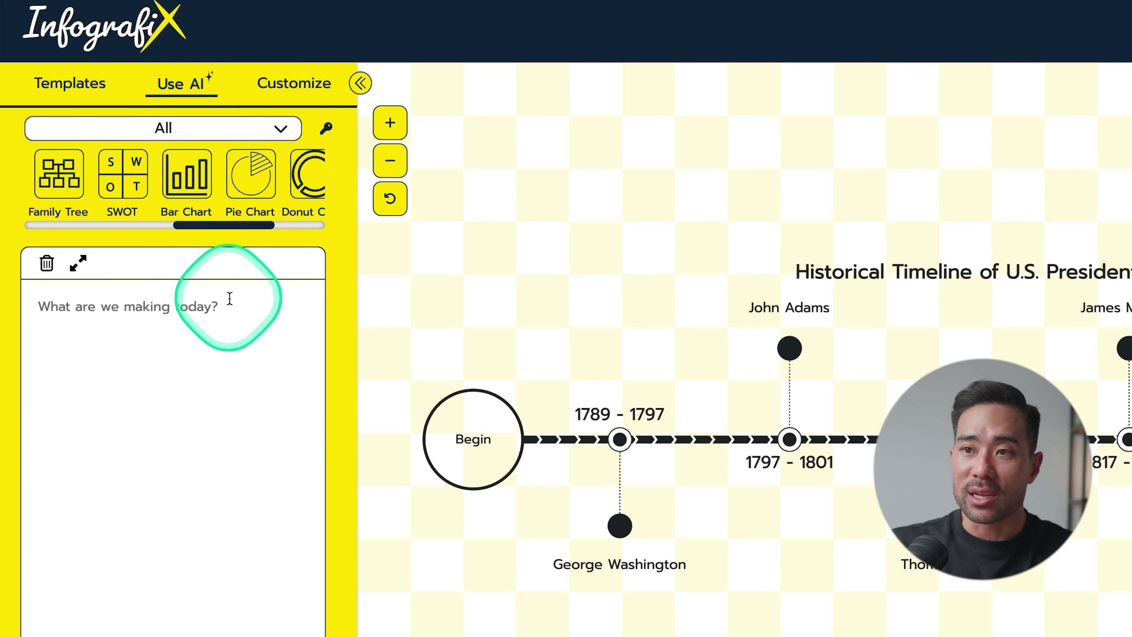
pyautogui.write('The evolution ')
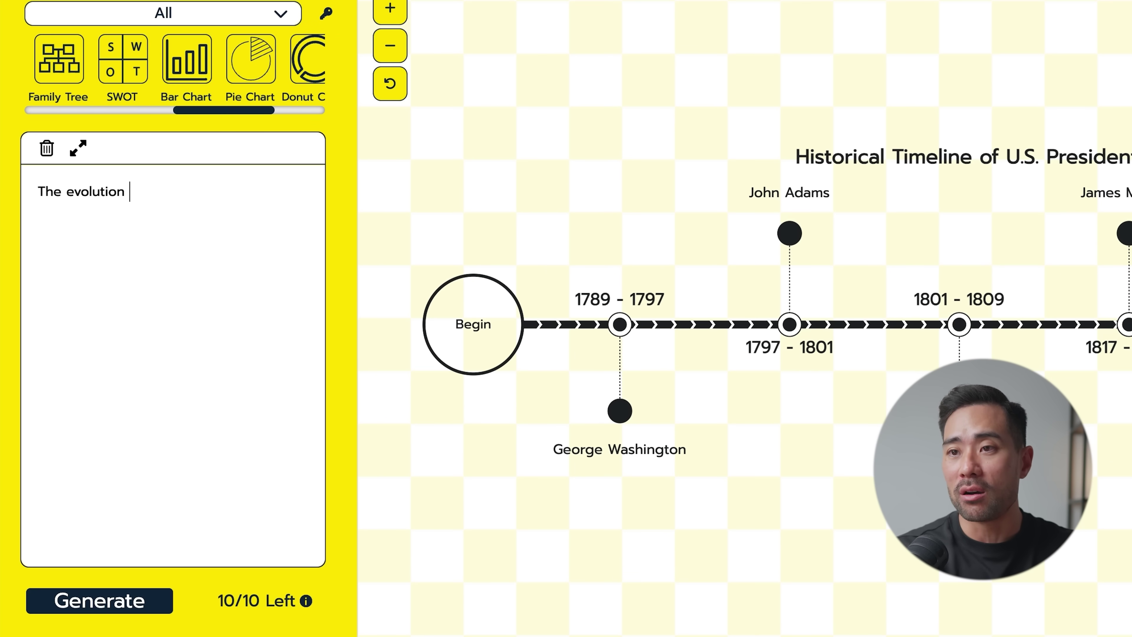
pyautogui.write('of social media')
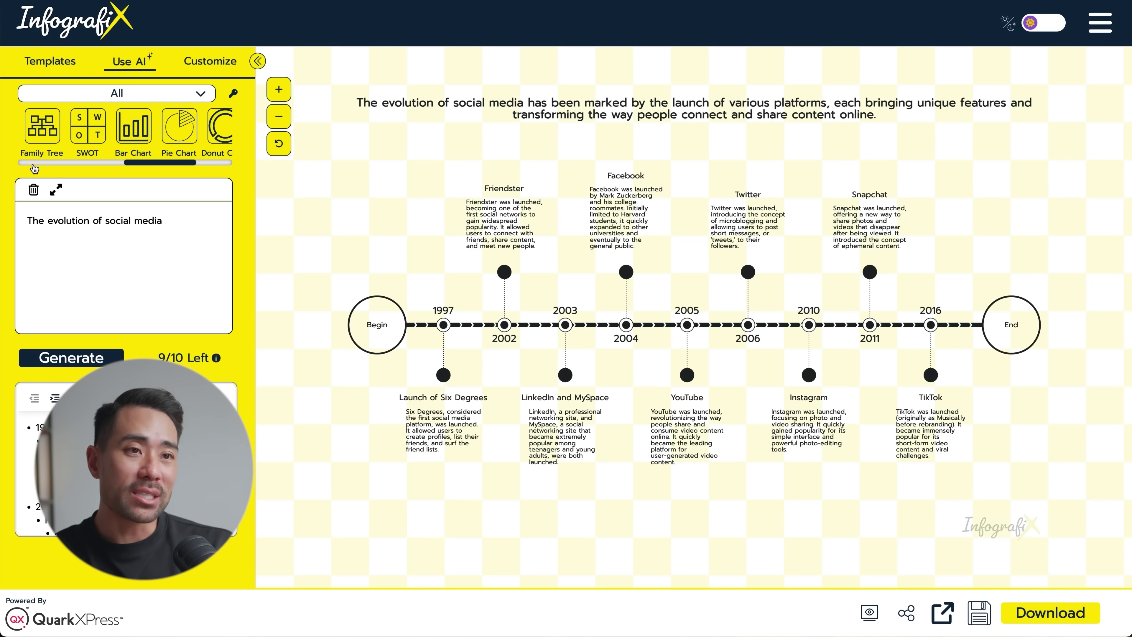
pyautogui.click(34, 166)
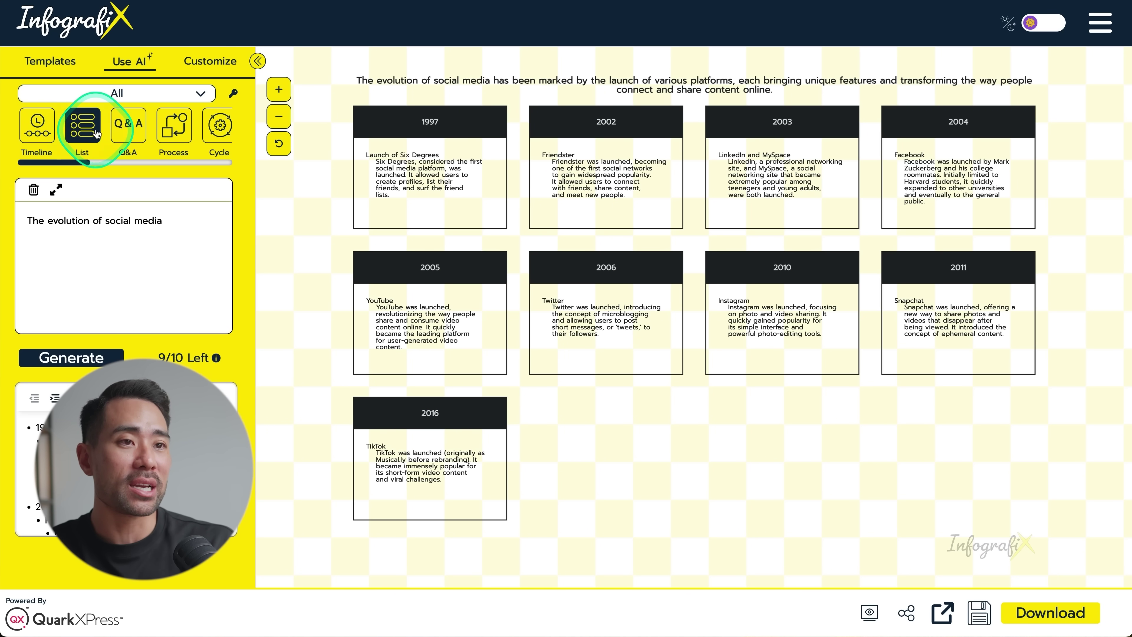
# Switch the social media infographic to the Q&A layout
pyautogui.click(124, 134)
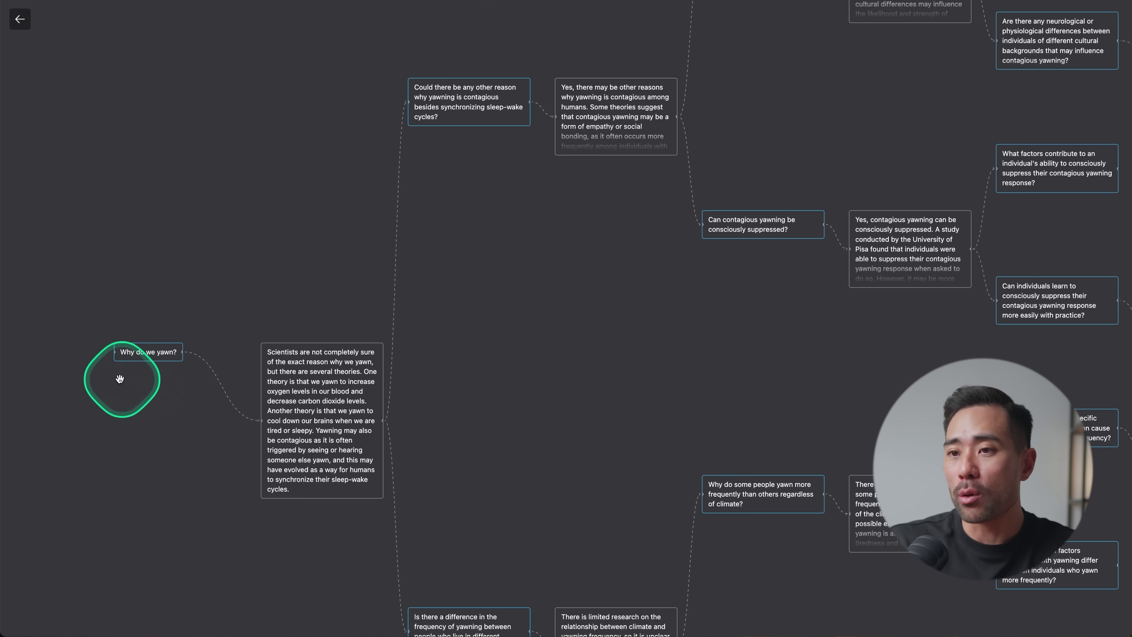
# Expand the contagious-yawning follow-up in the 'Why do we yawn?' tree and pan to its answers
pyautogui.click(441, 178)
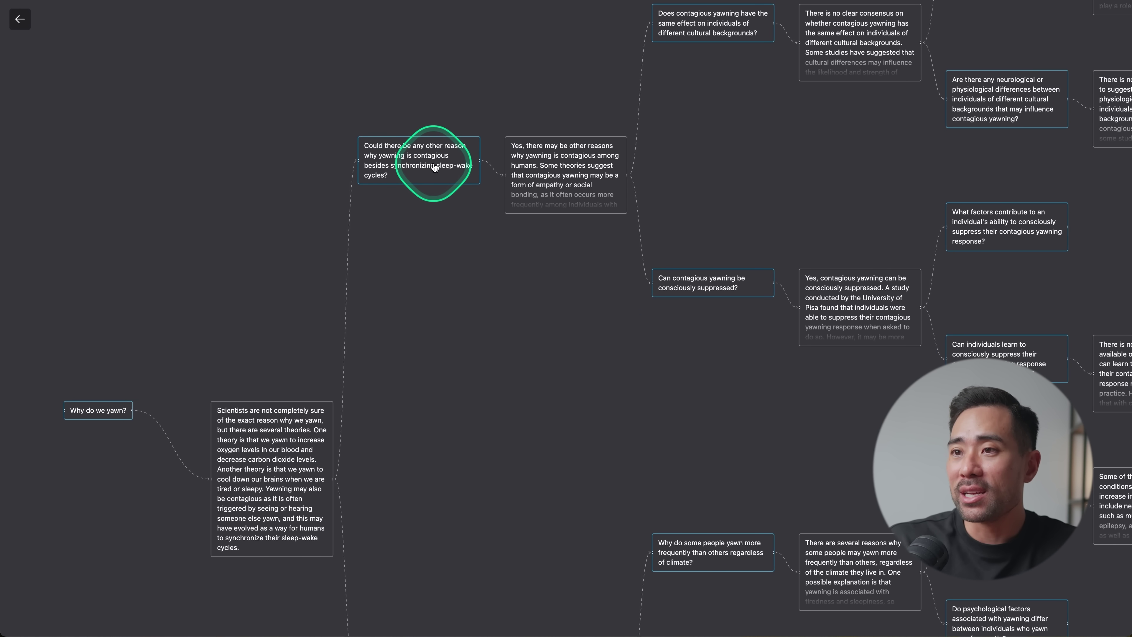
pyautogui.hscroll(10, 482, 183)
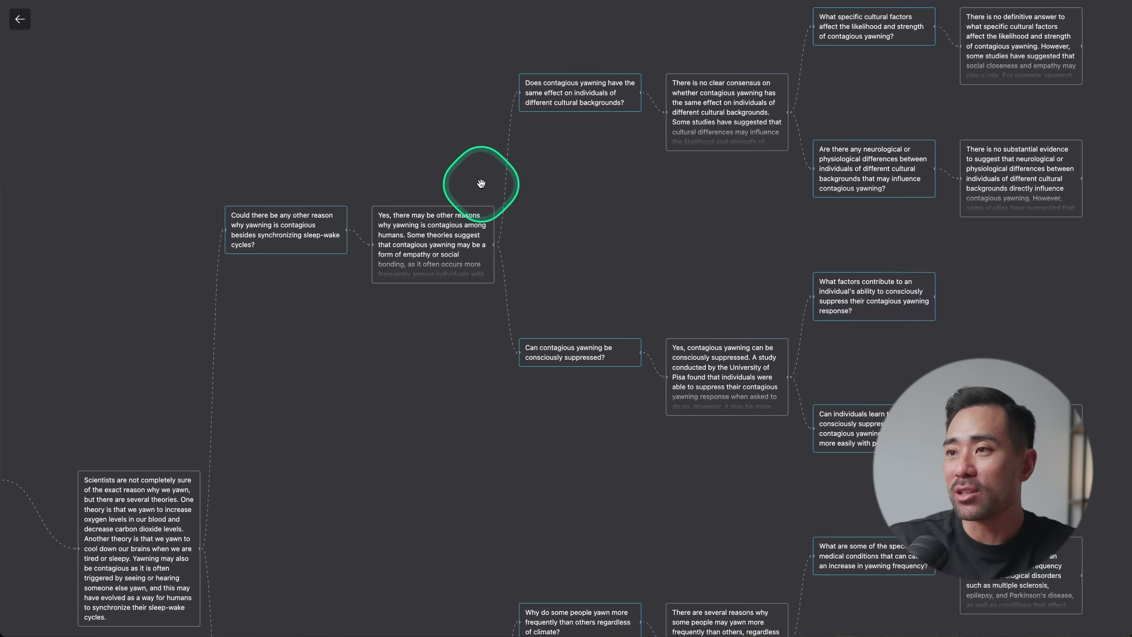
# Return to WhyBot's home page and review the Persona and Model lists, keeping Researcher and GPT-3.5
pyautogui.click(70, 134)
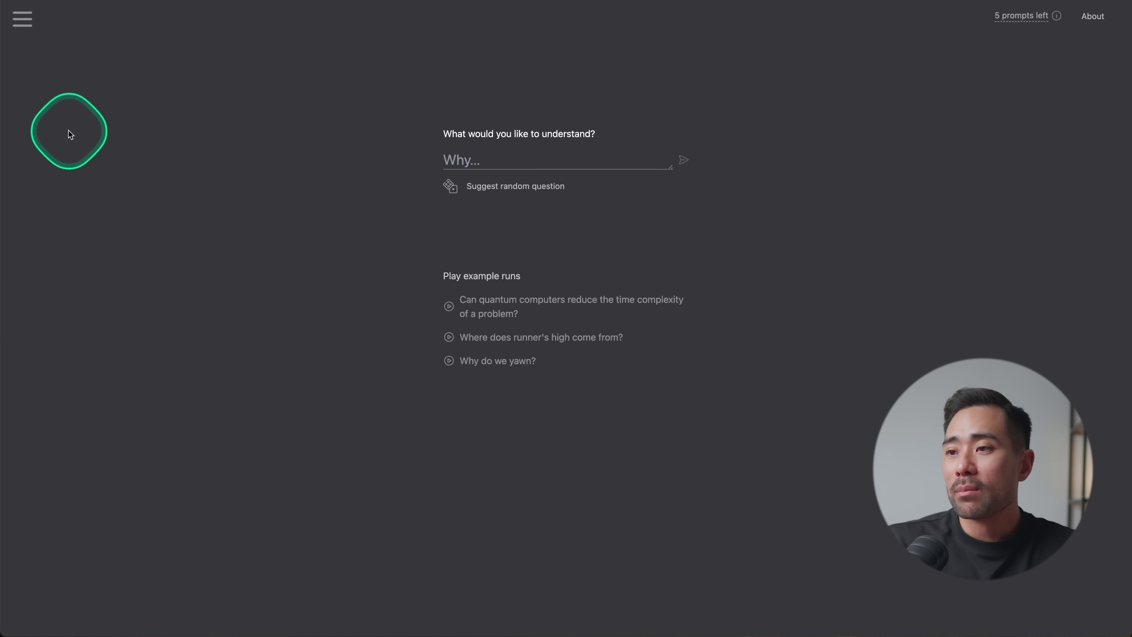
pyautogui.click(22, 19)
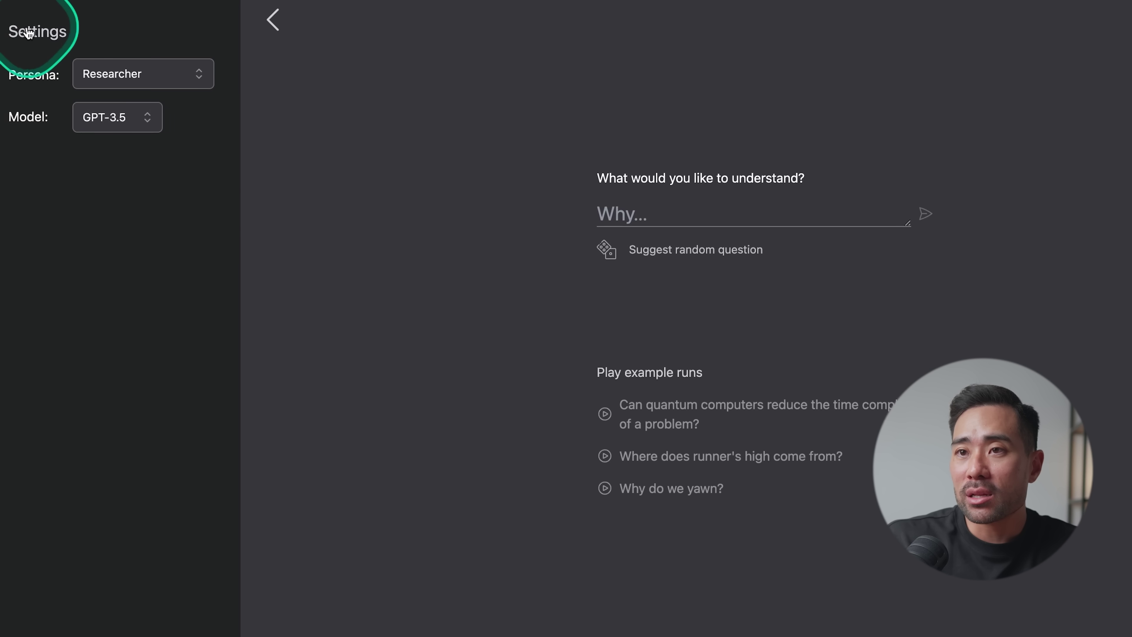
pyautogui.click(134, 84)
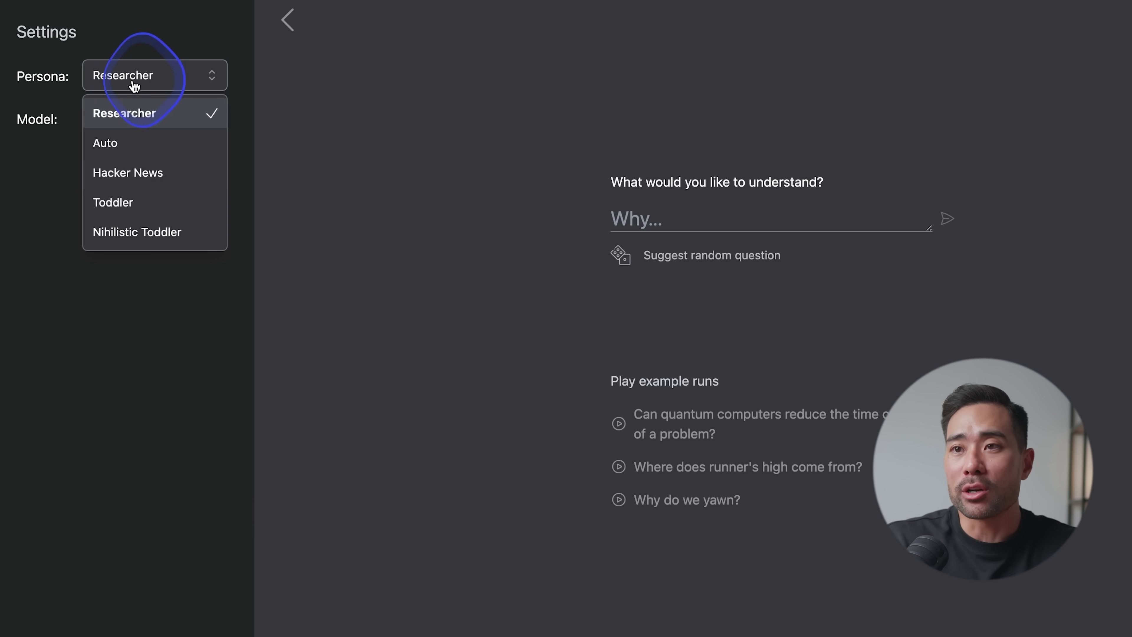
pyautogui.moveTo(149, 176)
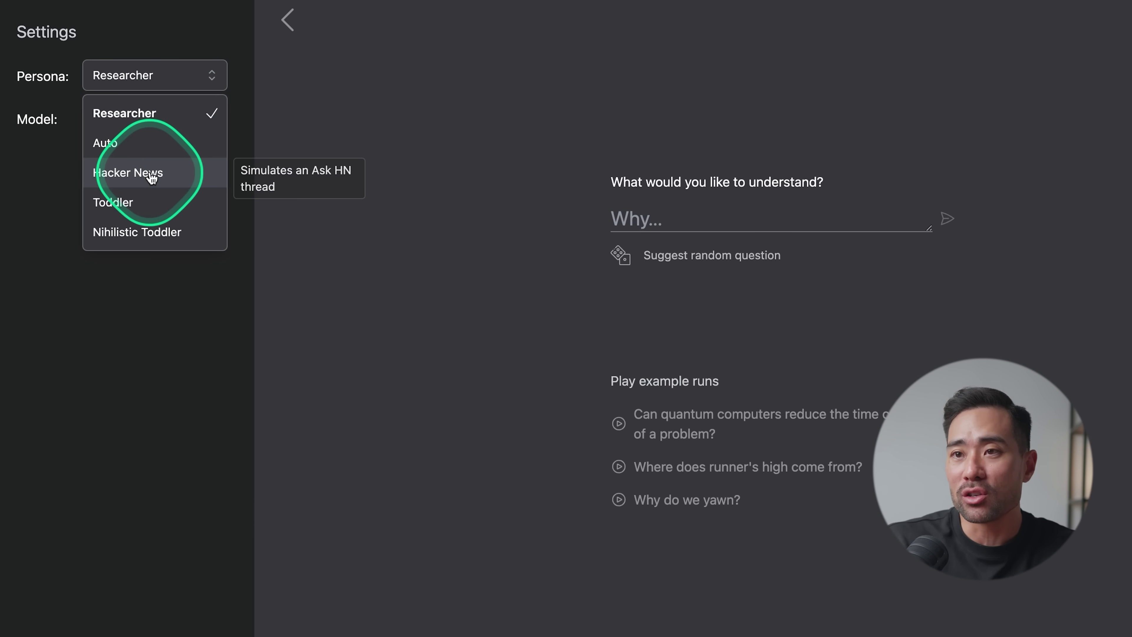
pyautogui.moveTo(178, 243)
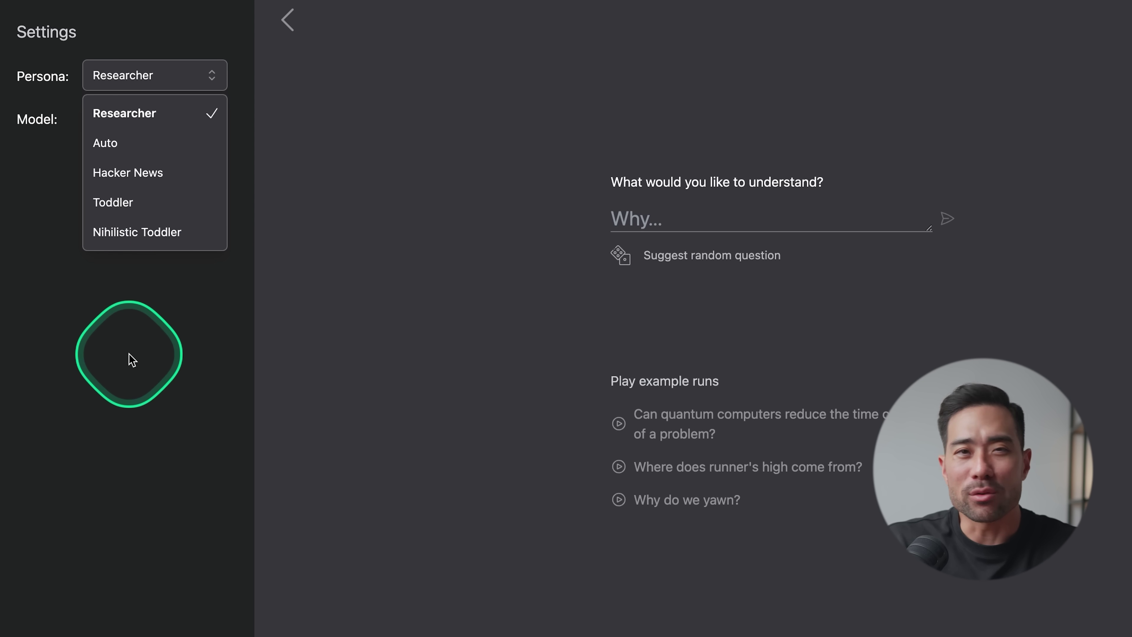
pyautogui.click(132, 363)
pyautogui.click(134, 131)
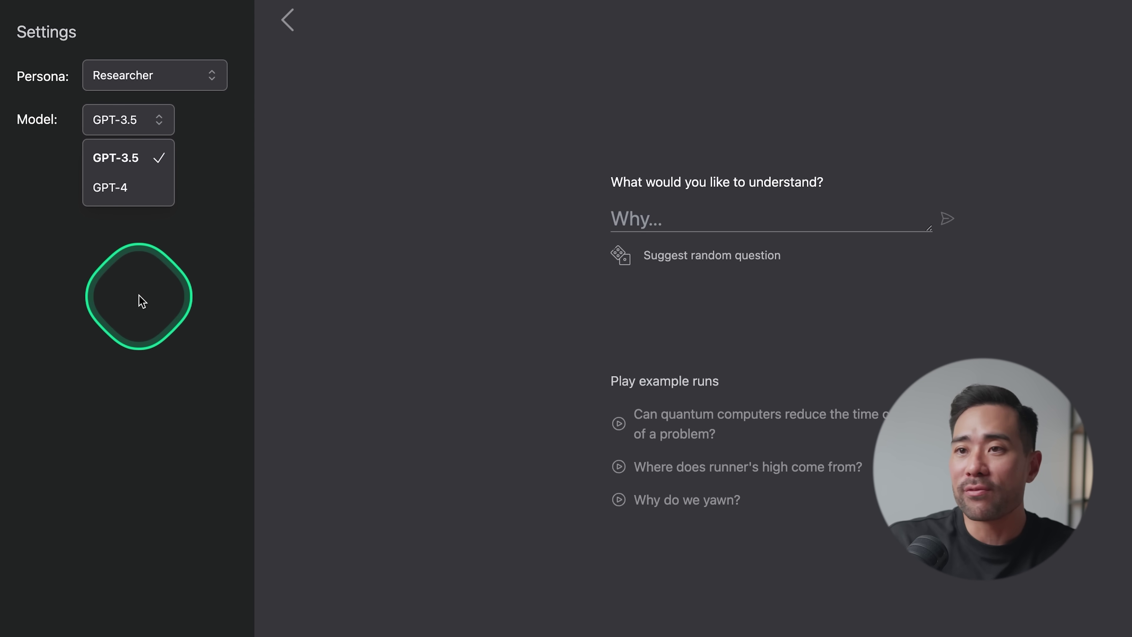
pyautogui.click(148, 322)
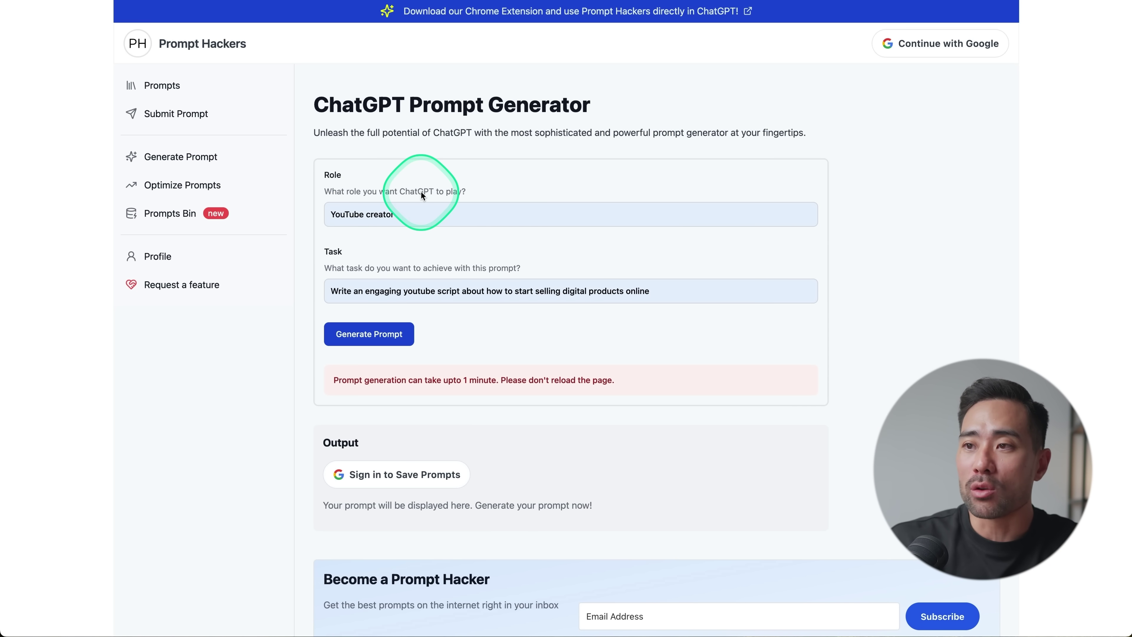
# Generate a prompt for role 'YouTube creator' about selling digital products online, review it, and copy it
pyautogui.click(409, 191)
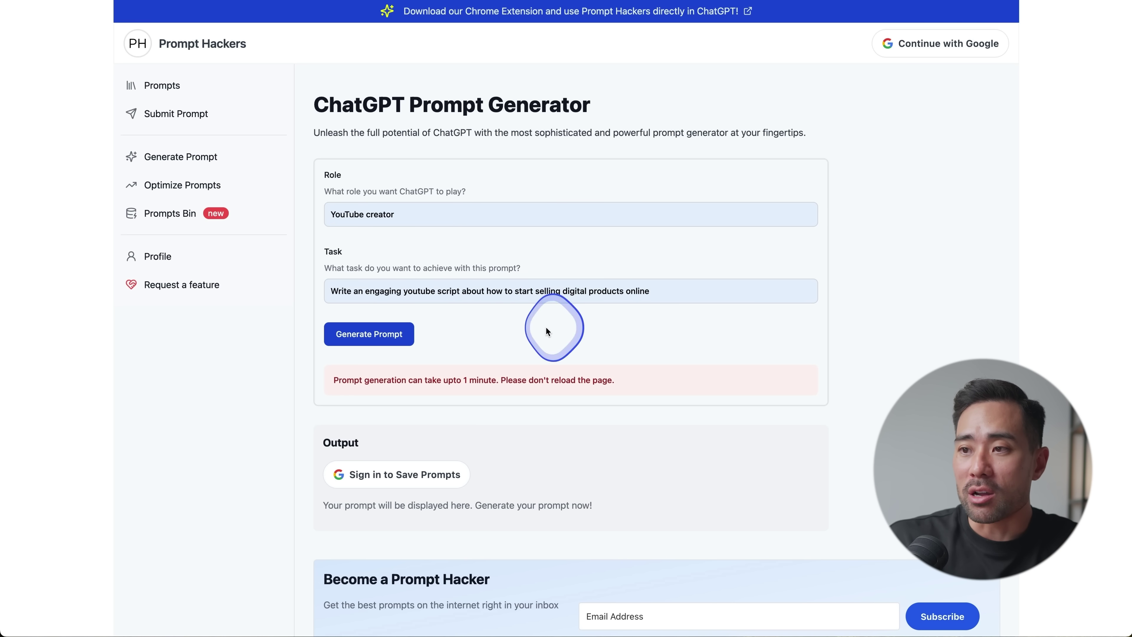
pyautogui.click(460, 296)
pyautogui.click(372, 334)
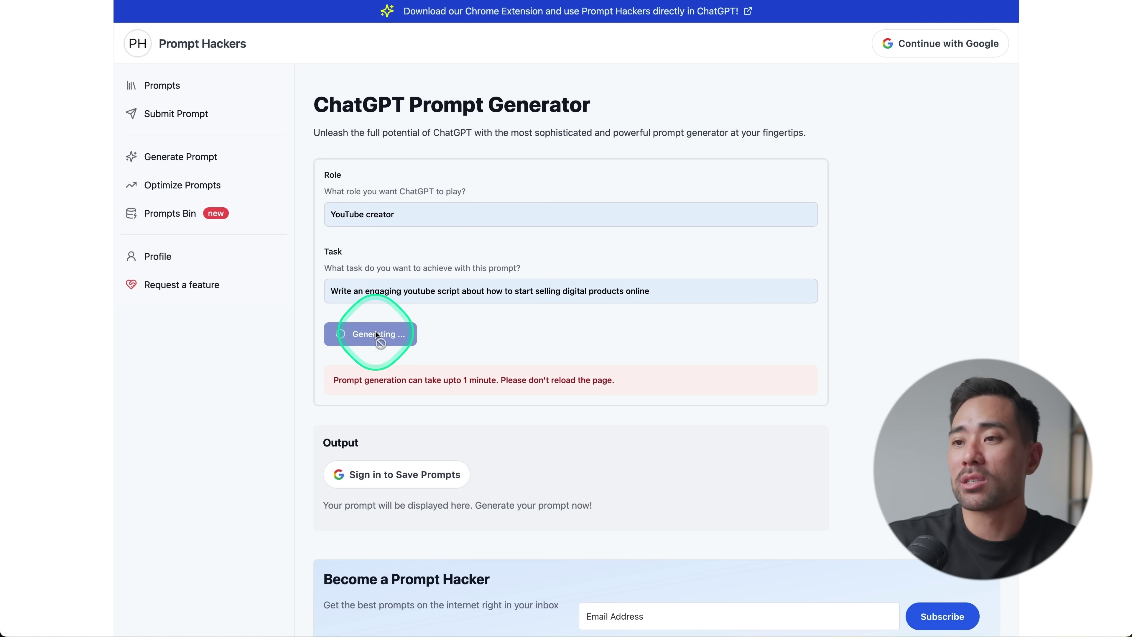
pyautogui.scroll(-10, 733, 505)
pyautogui.scroll(5, 733, 505)
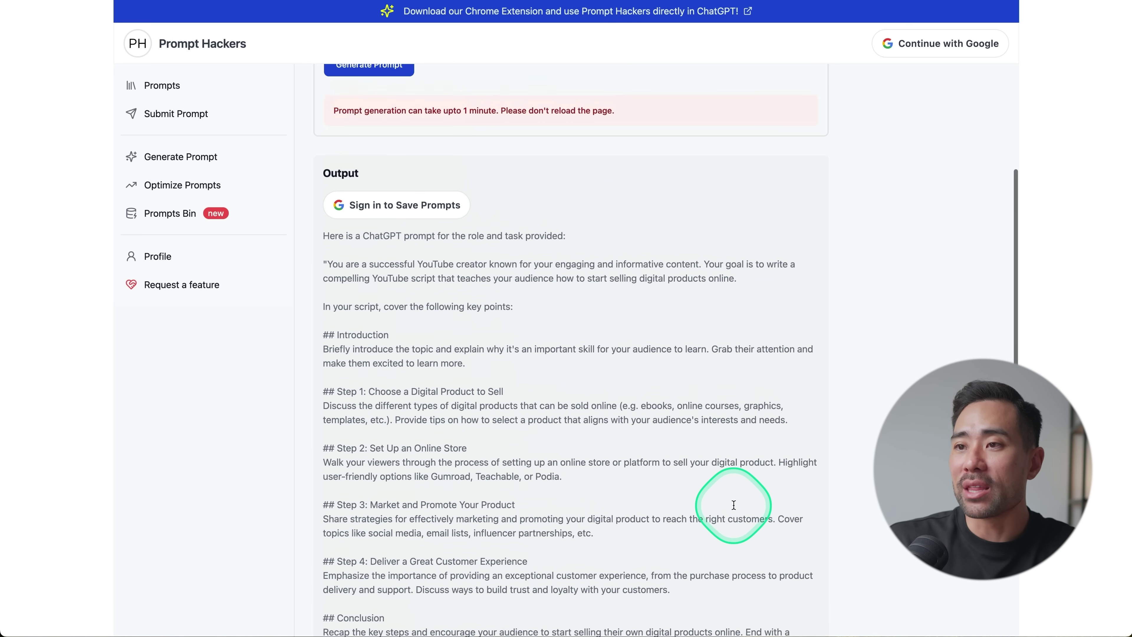
pyautogui.scroll(-4, 733, 504)
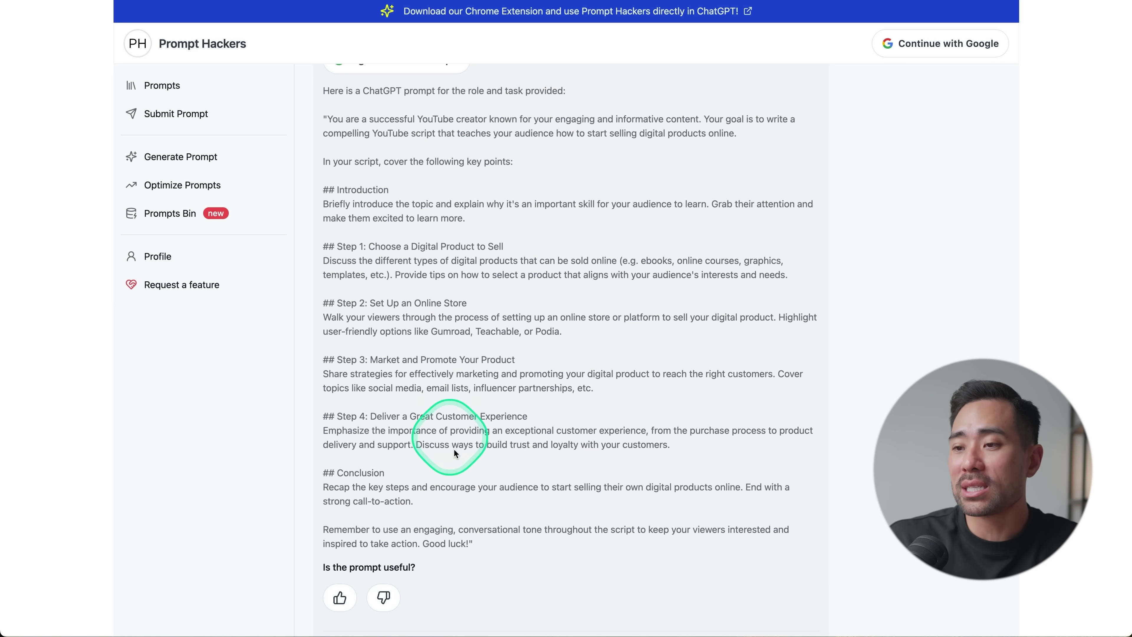
pyautogui.scroll(-3, 477, 544)
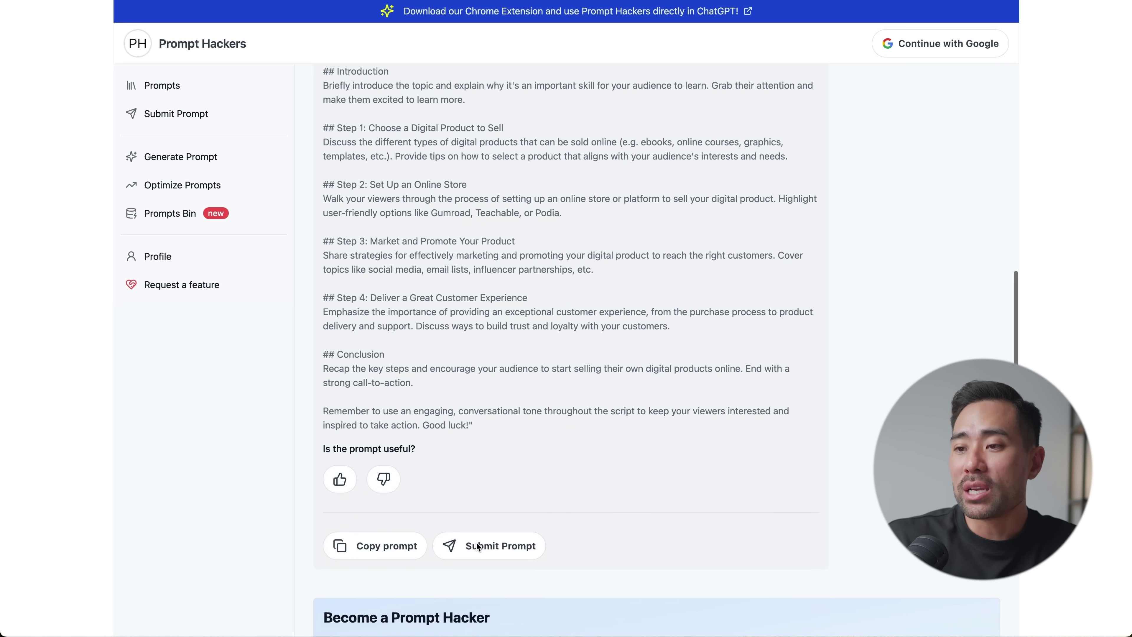
pyautogui.click(374, 554)
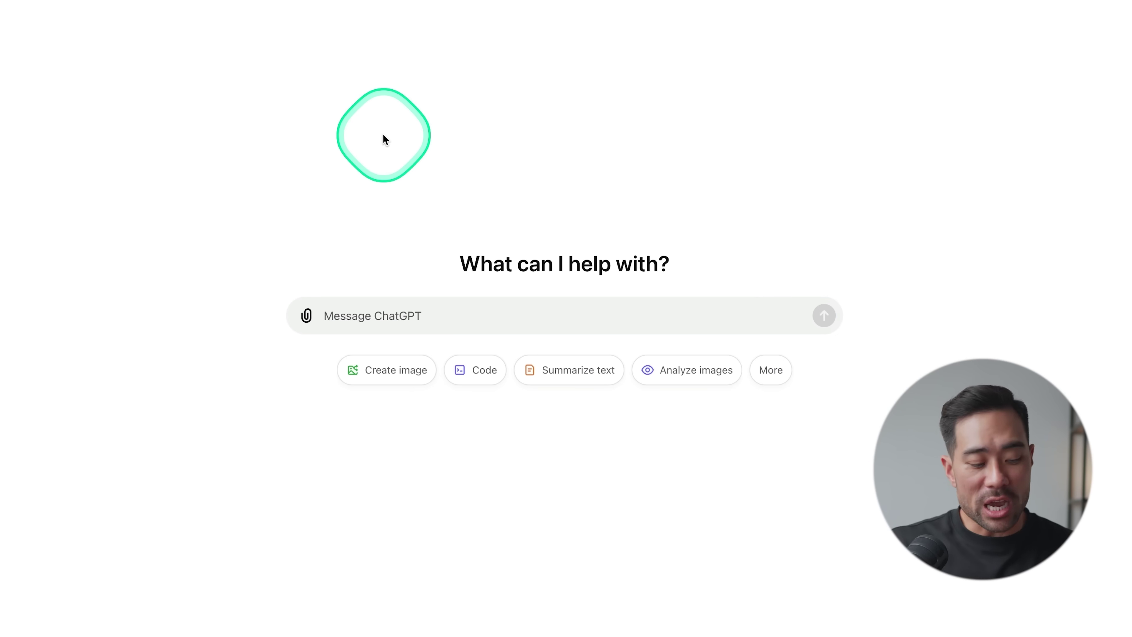
# Paste the generated prompt into ChatGPT and read the resulting script's intro, four steps and conclusion
pyautogui.press('super+v')
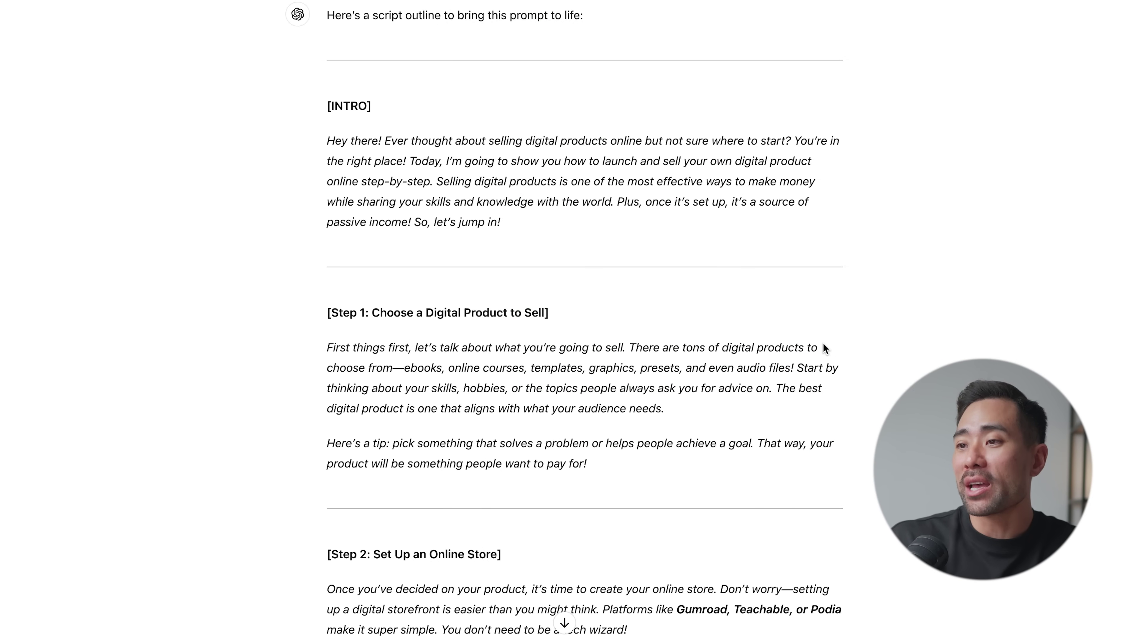
pyautogui.scroll(-4, 824, 343)
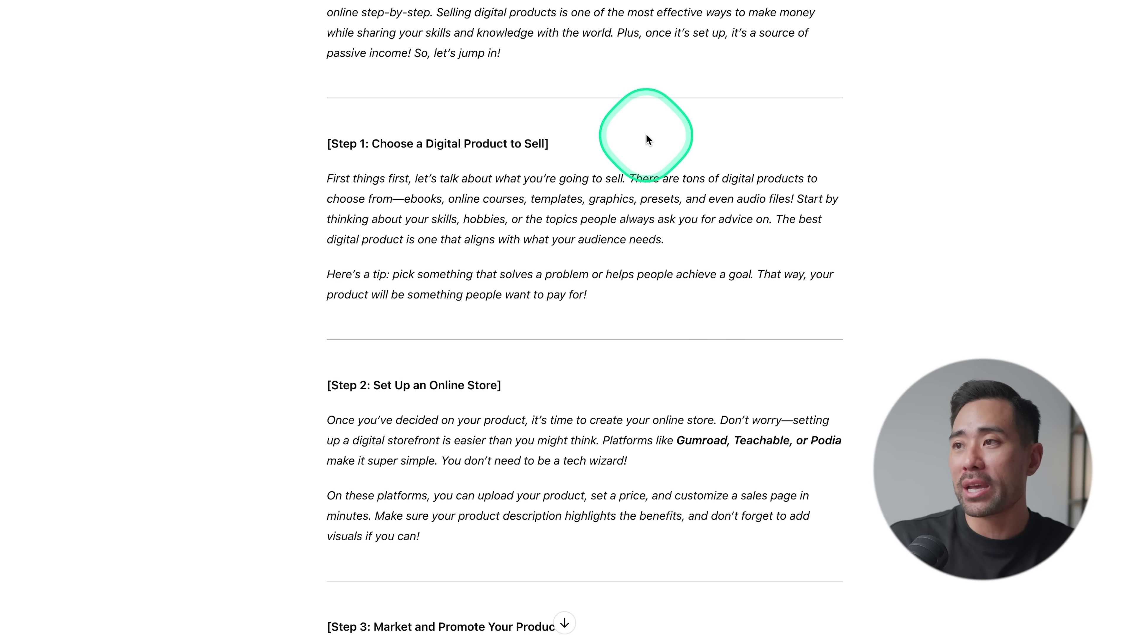
pyautogui.scroll(2, 626, 472)
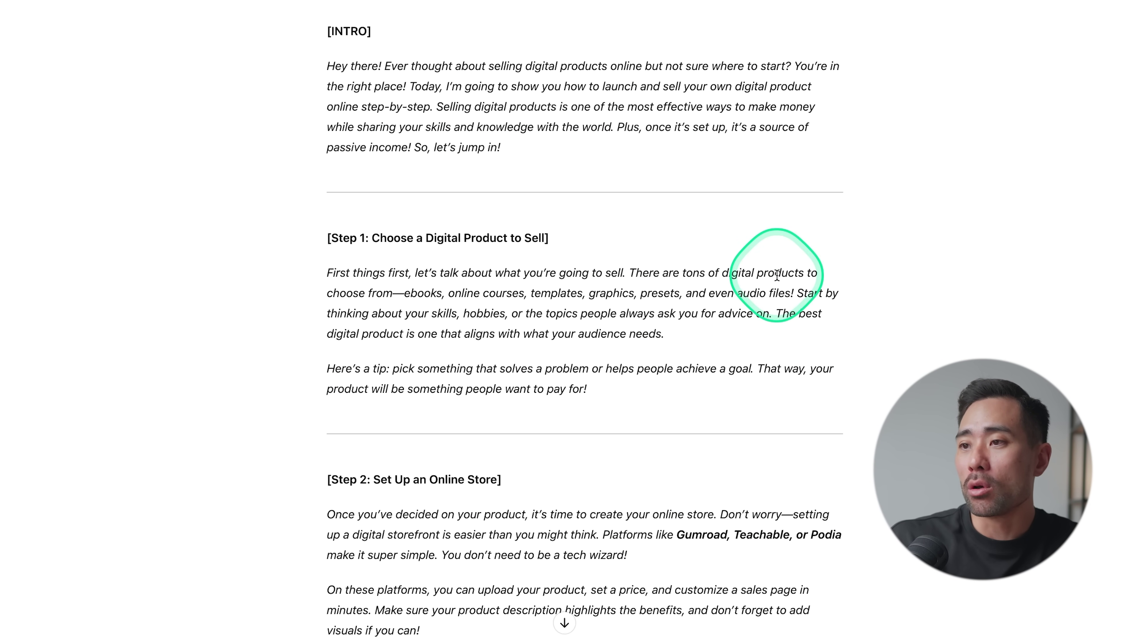
pyautogui.scroll(-15, 777, 275)
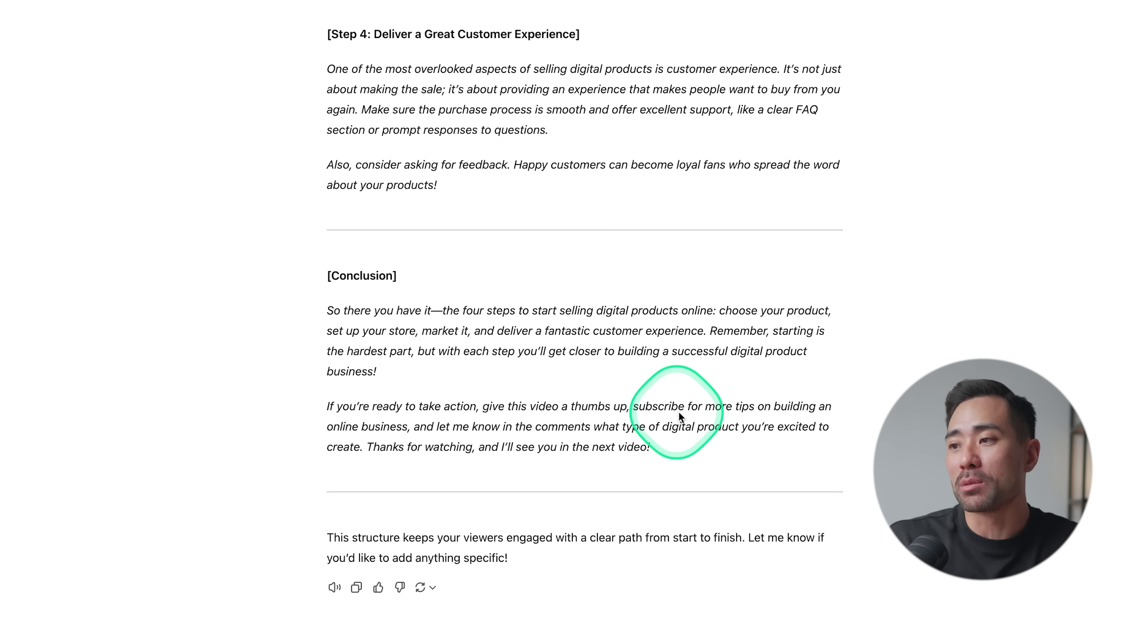
pyautogui.scroll(10, 757, 410)
pyautogui.scroll(10, 758, 410)
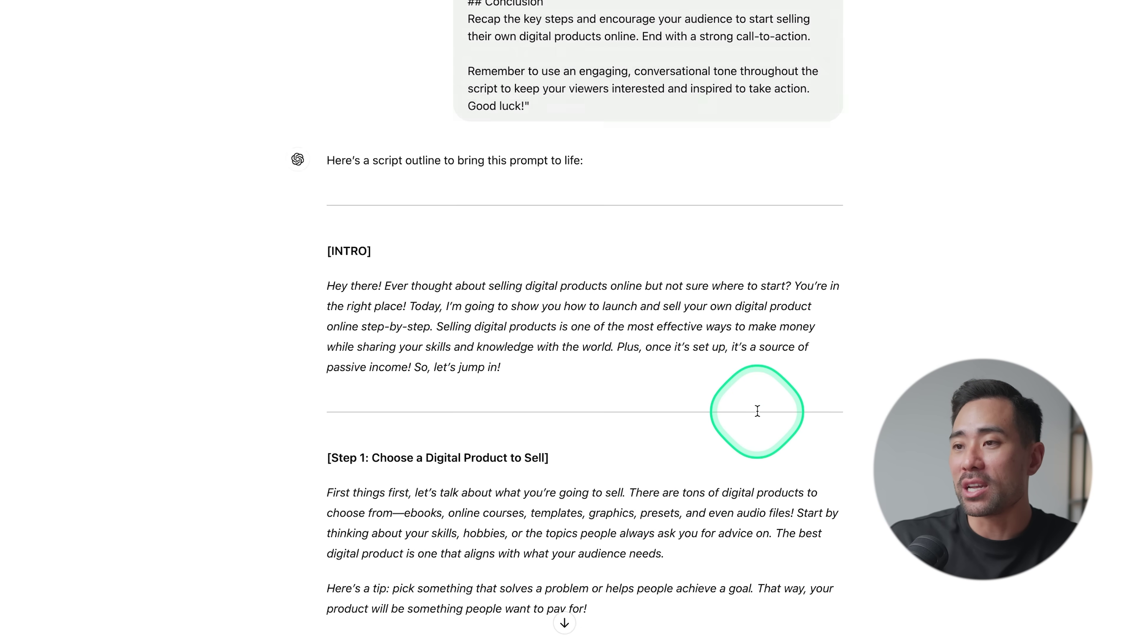
pyautogui.scroll(-10, 758, 410)
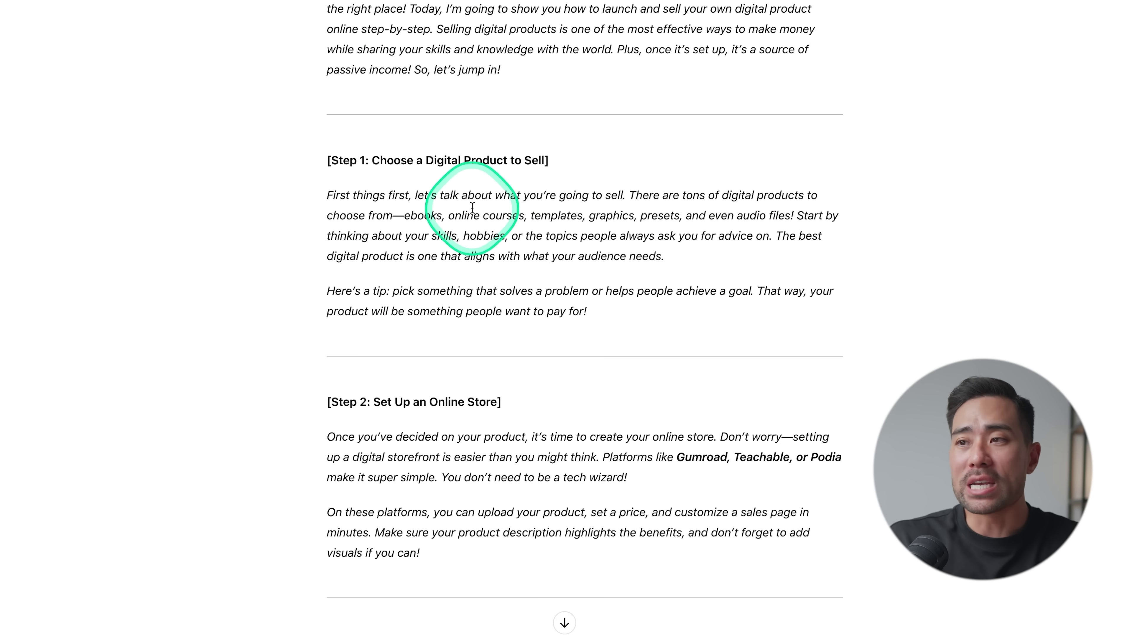
pyautogui.scroll(-8, 485, 348)
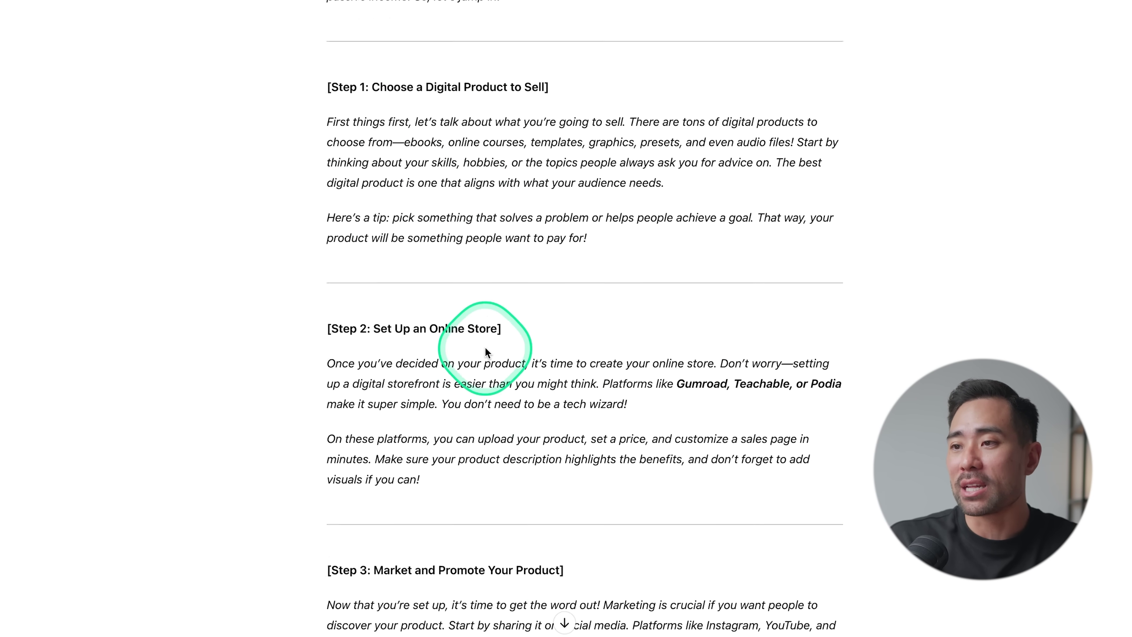
pyautogui.scroll(15, 485, 348)
pyautogui.scroll(2, 485, 352)
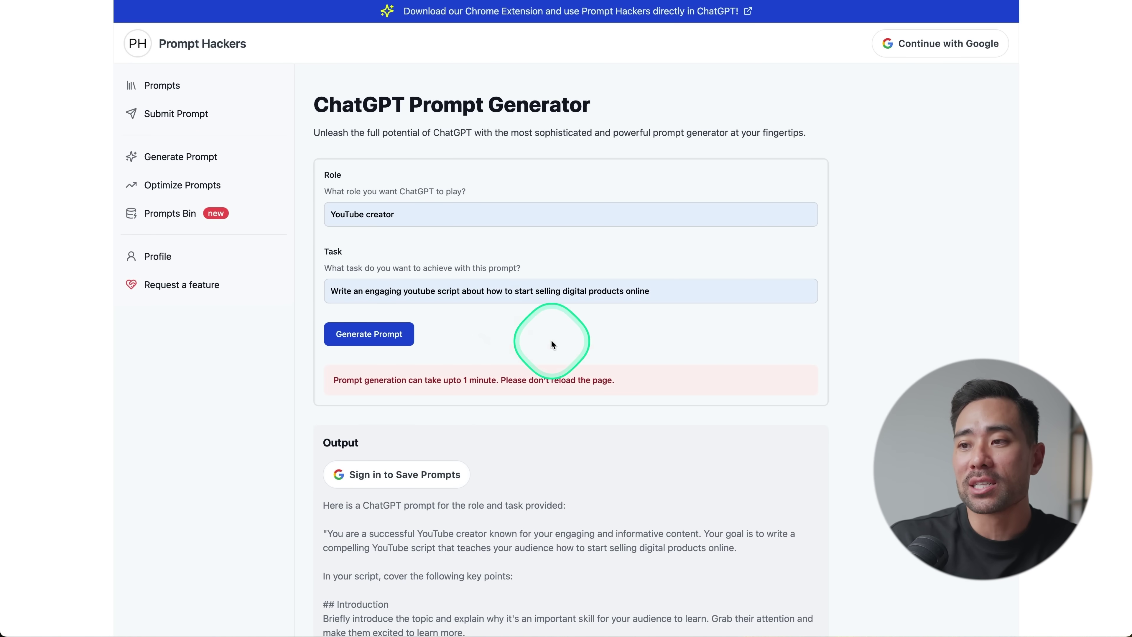
# Scroll through the generated prompt in the Output box down to its conclusion
pyautogui.scroll(-8, 591, 487)
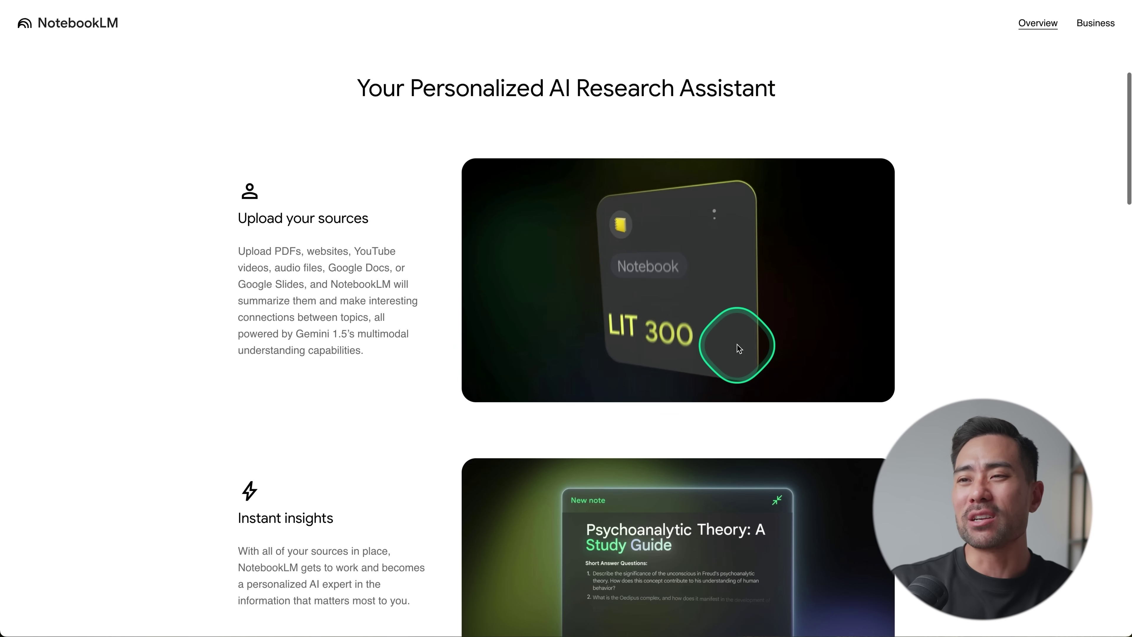
# Scroll through the NotebookLM overview page to reach the Calisthenics Projects notebook
pyautogui.scroll(1, 738, 348)
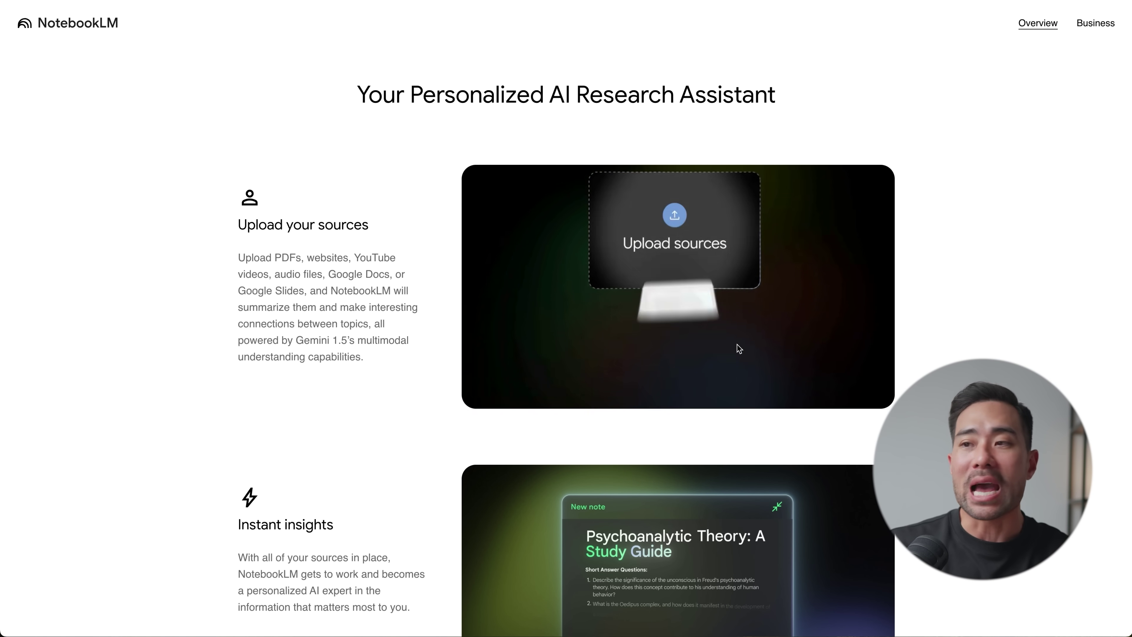
pyautogui.scroll(-9, 356, 334)
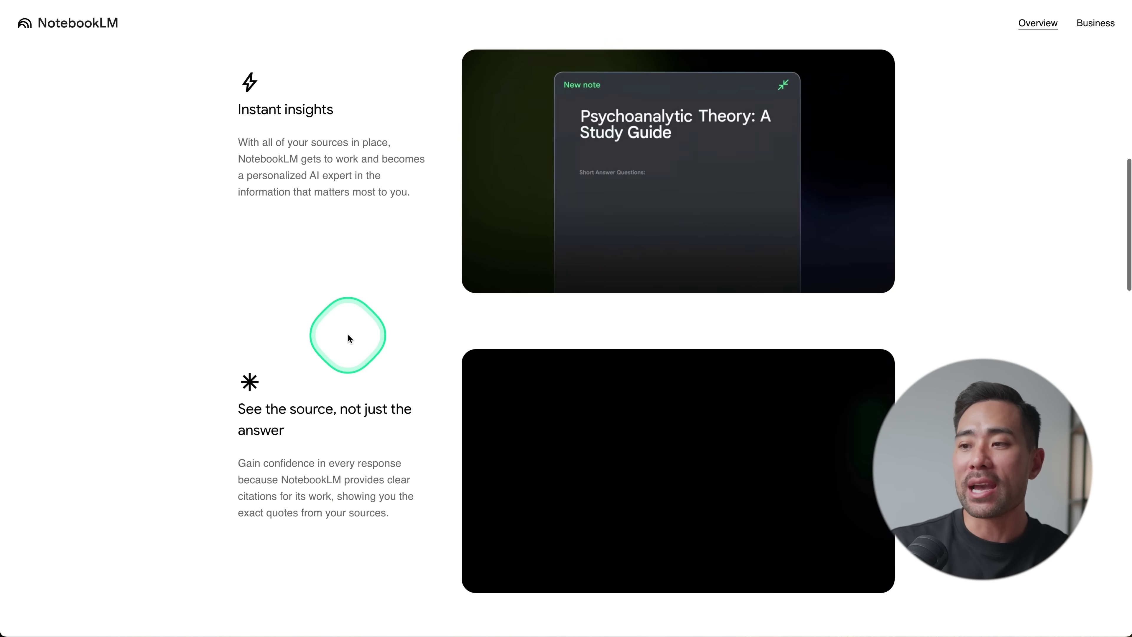
pyautogui.scroll(-3, 348, 338)
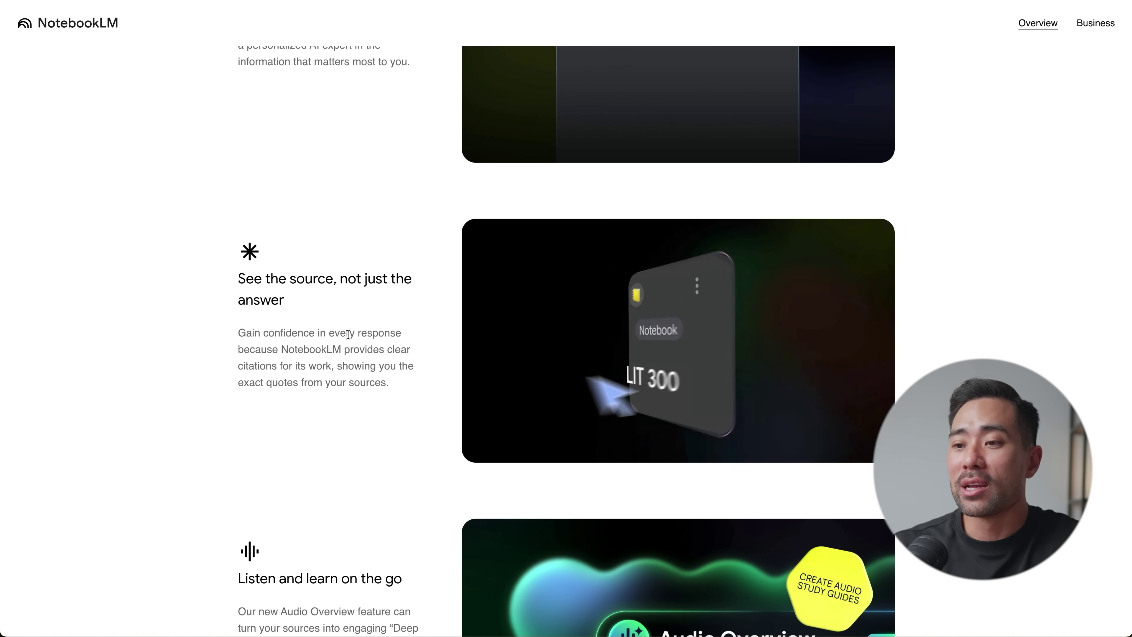
pyautogui.scroll(-4, 348, 333)
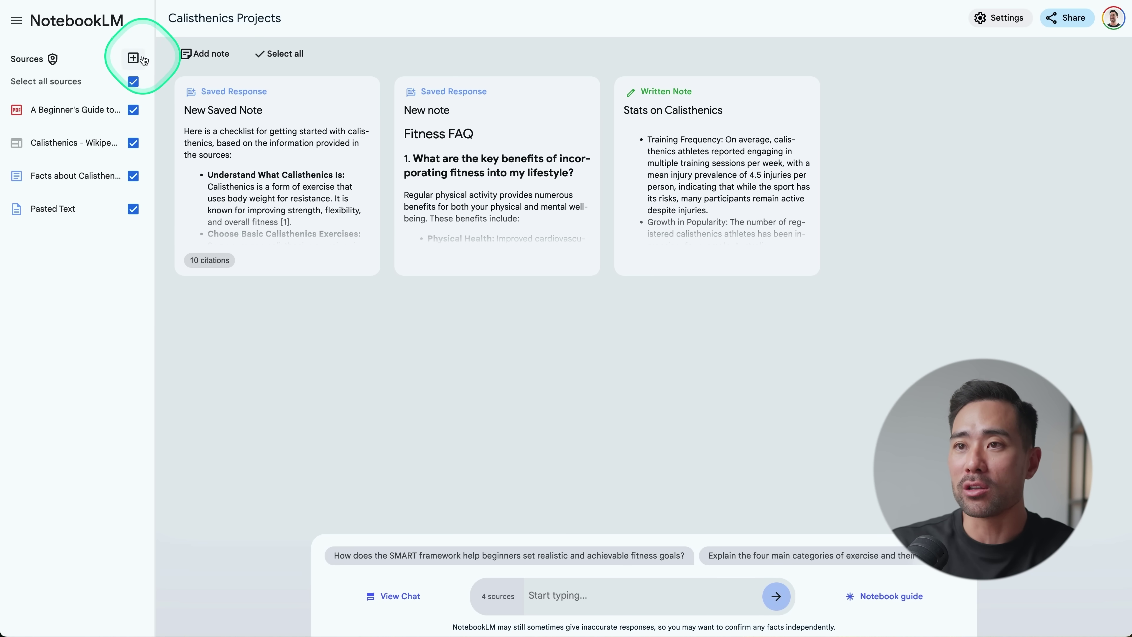
pyautogui.click(134, 59)
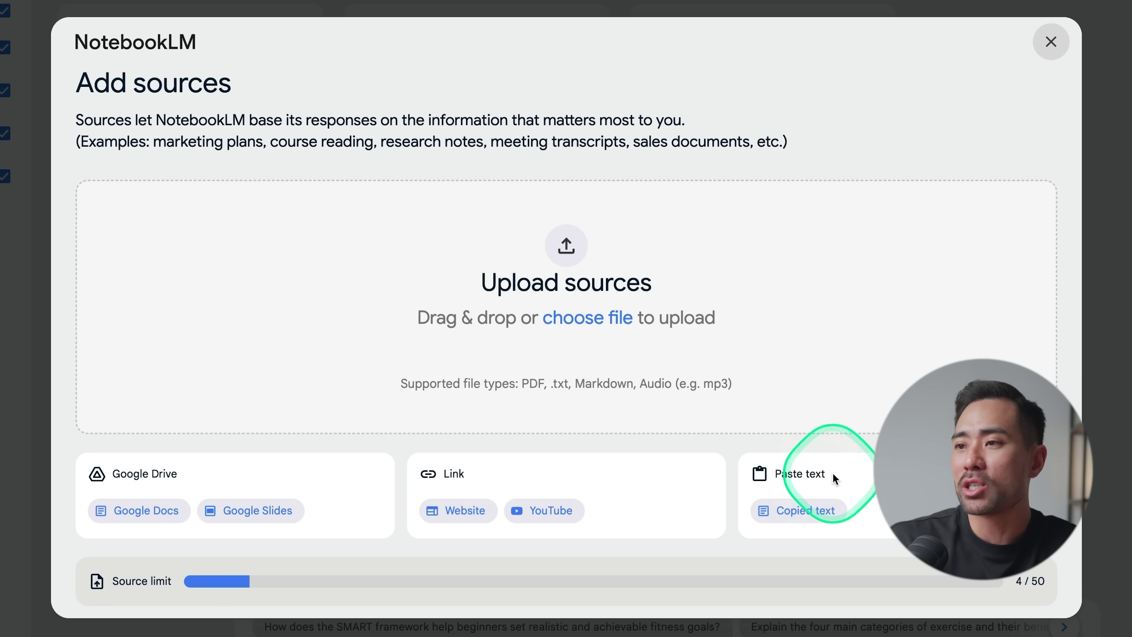
pyautogui.click(1049, 43)
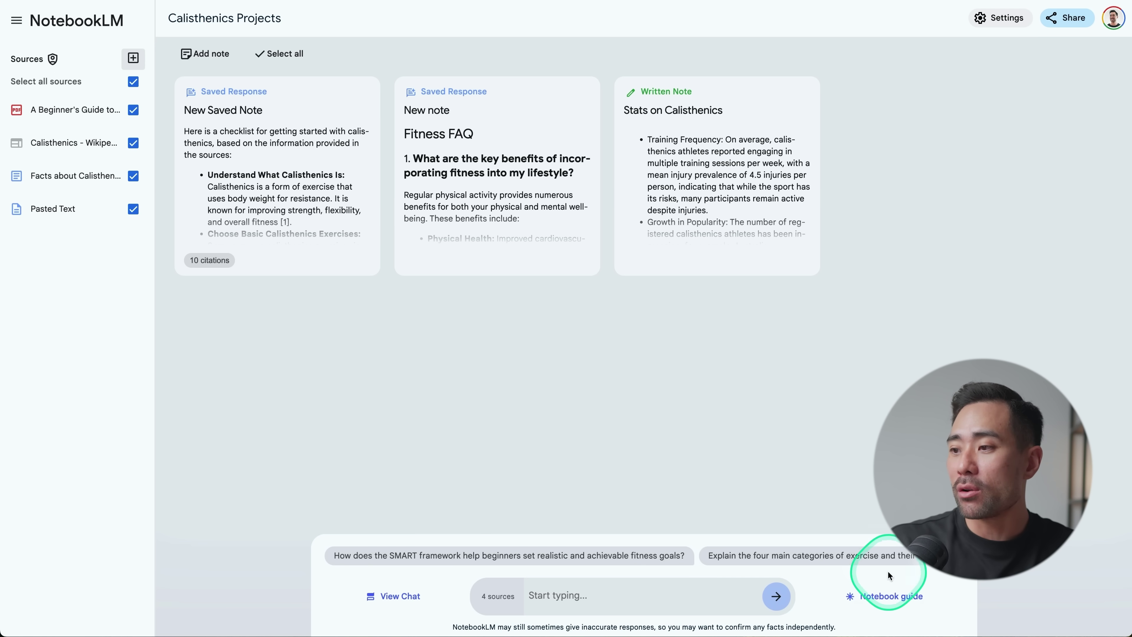
# Load the Calisthenics Audio Overview from the Notebook guide and play the 22:04 recording
pyautogui.click(884, 599)
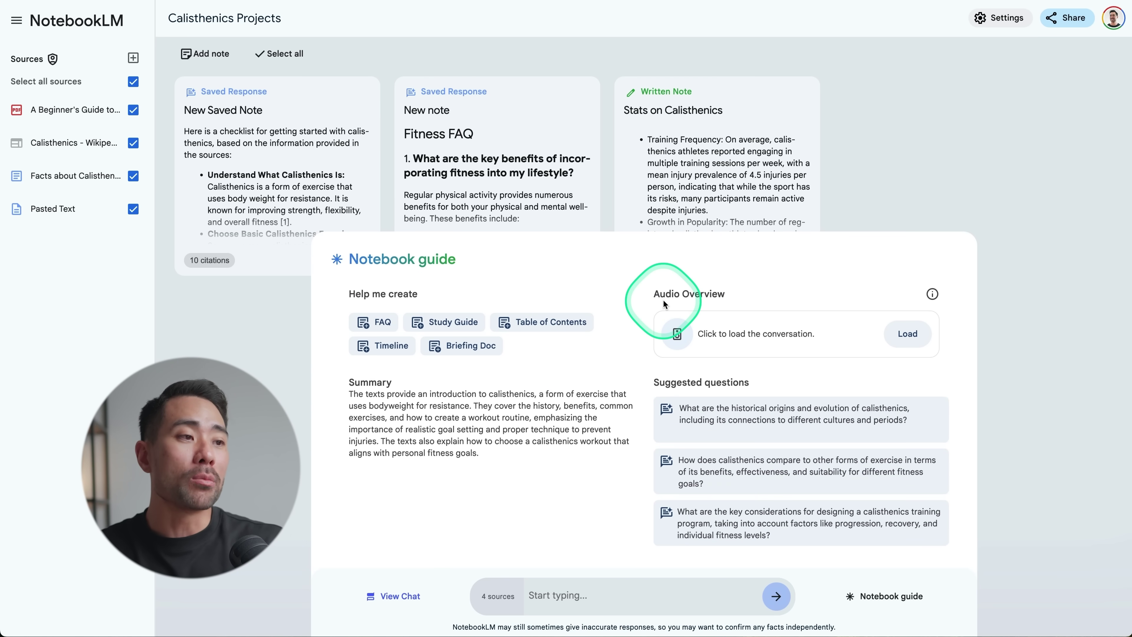
pyautogui.click(909, 338)
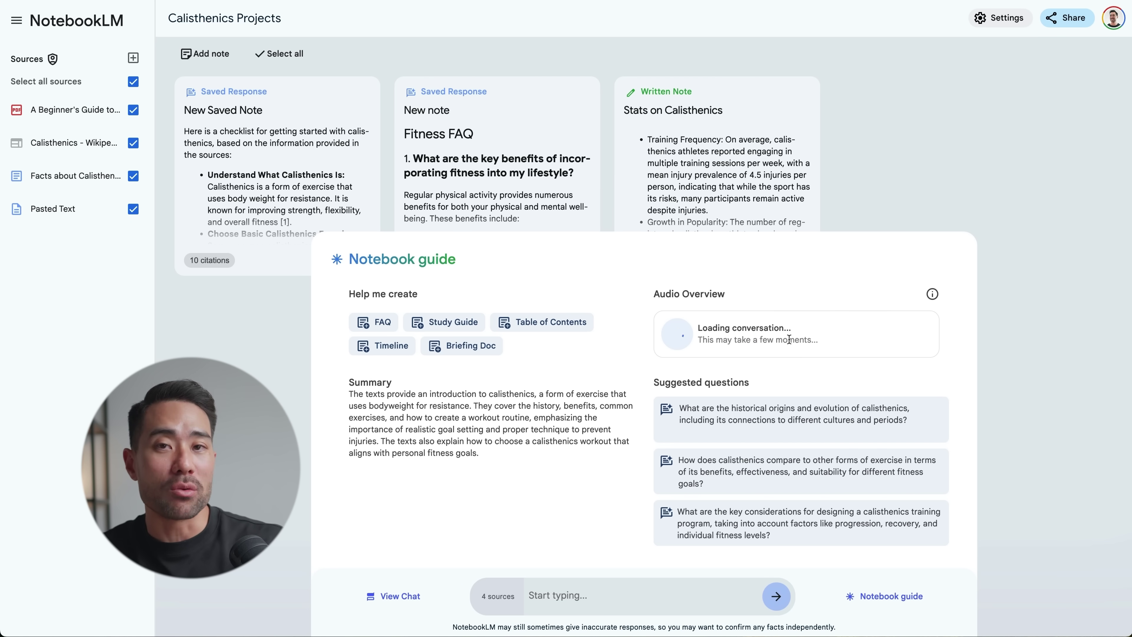
pyautogui.click(671, 368)
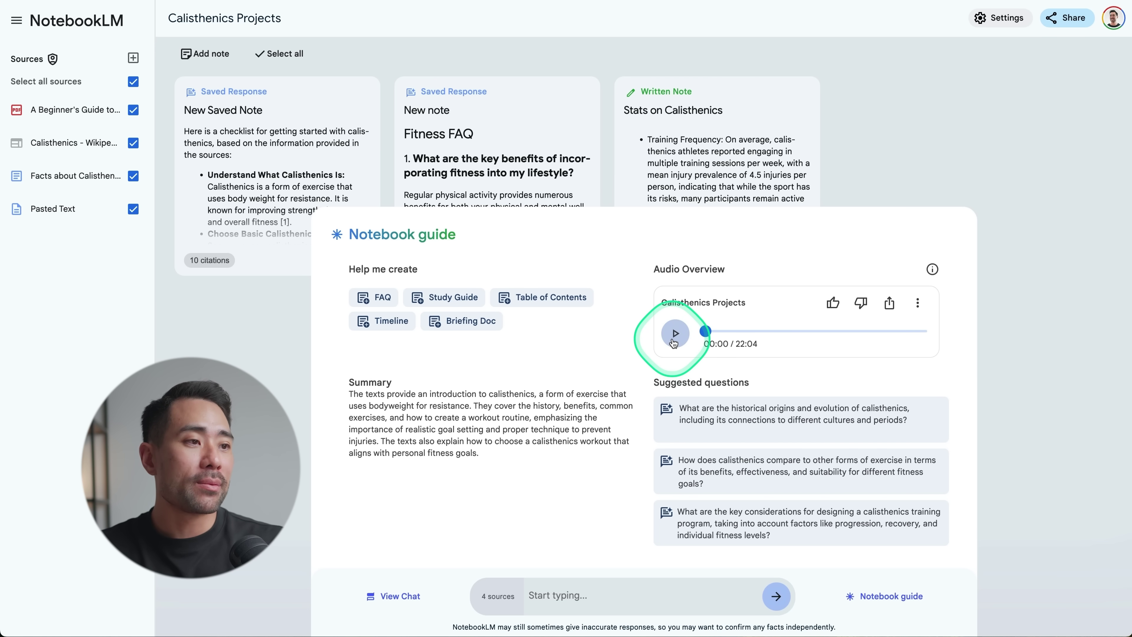
pyautogui.click(675, 333)
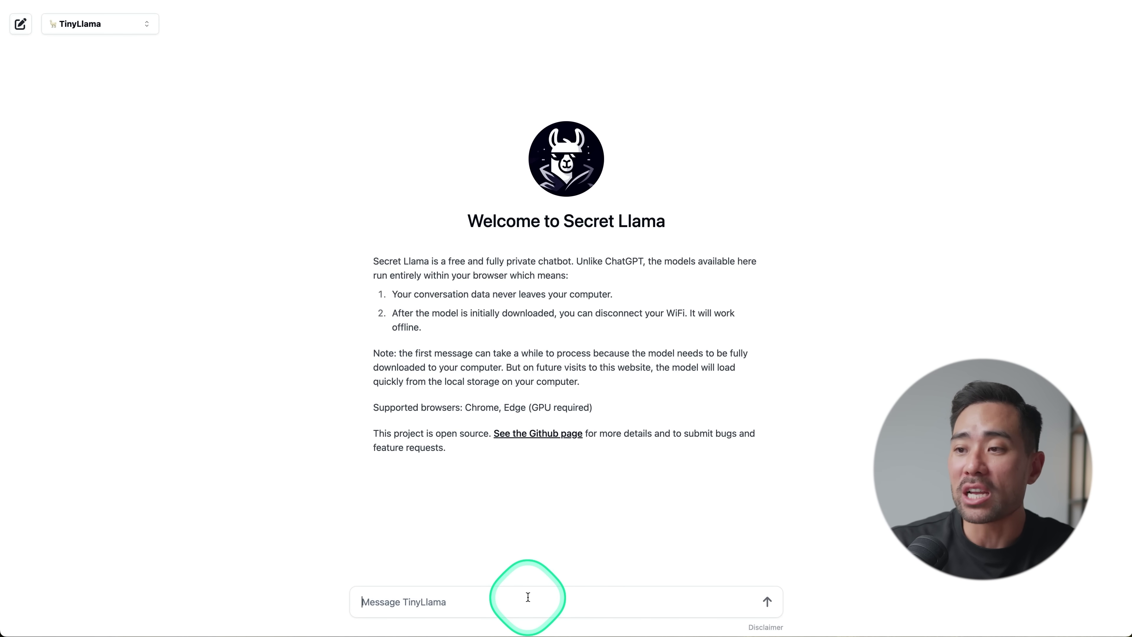
# Check the available chat models and send 'What is calisthenics?' to TinyLlama
pyautogui.click(118, 28)
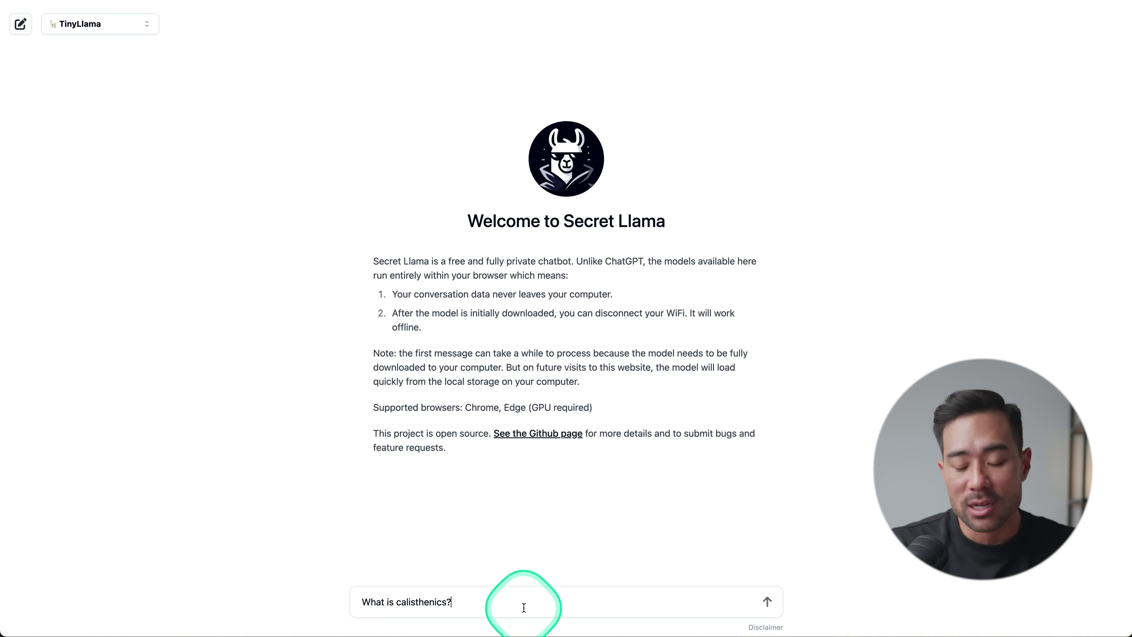
pyautogui.press('Return')
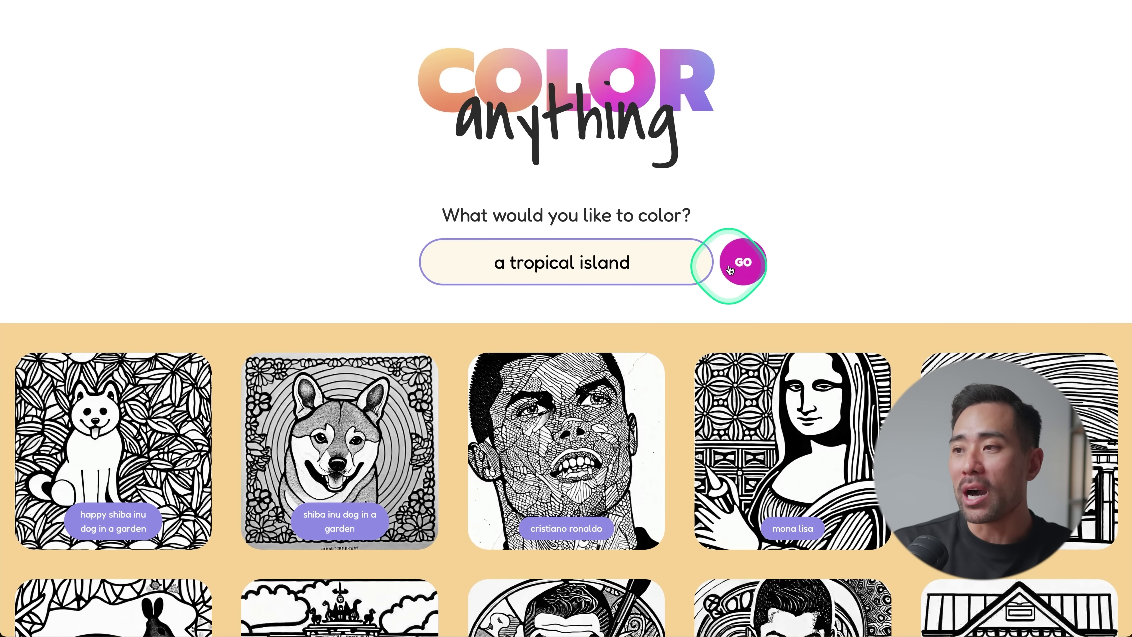
# Generate two coloring page versions for the prompt 'a tropical island'
pyautogui.scroll(-10, 832, 279)
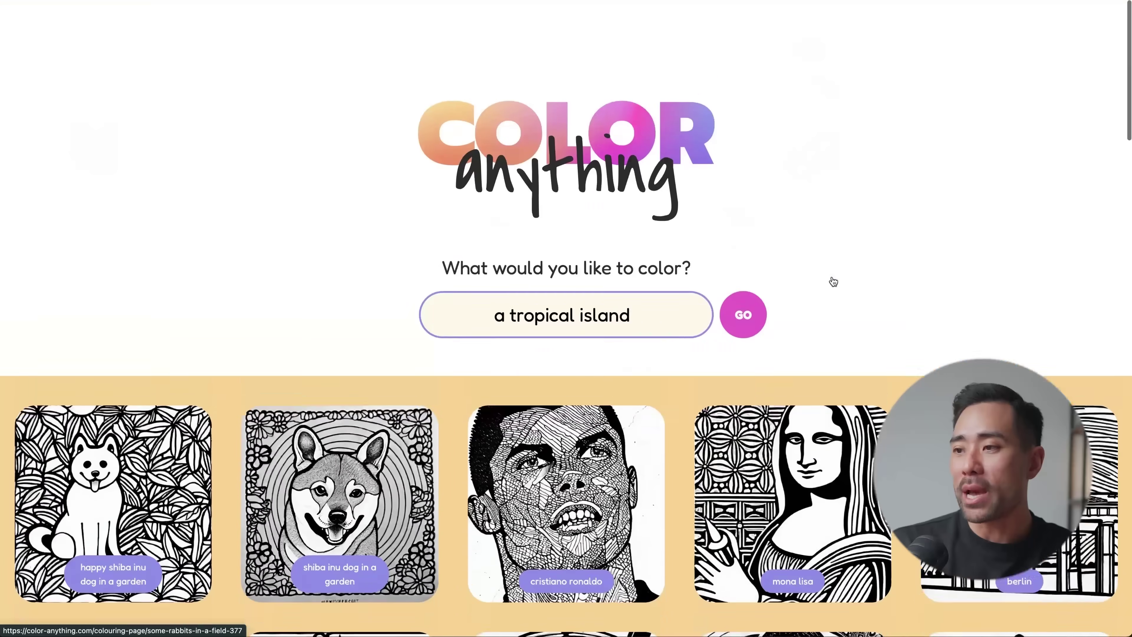
pyautogui.scroll(-1, 657, 298)
pyautogui.click(750, 258)
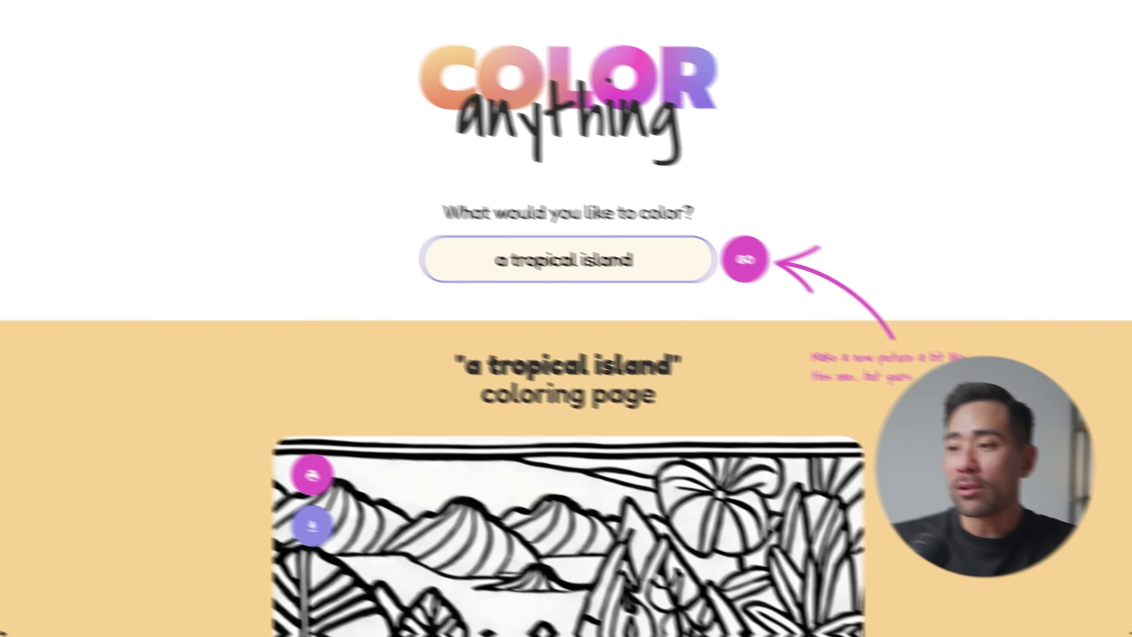
pyautogui.scroll(-10, 566, 318)
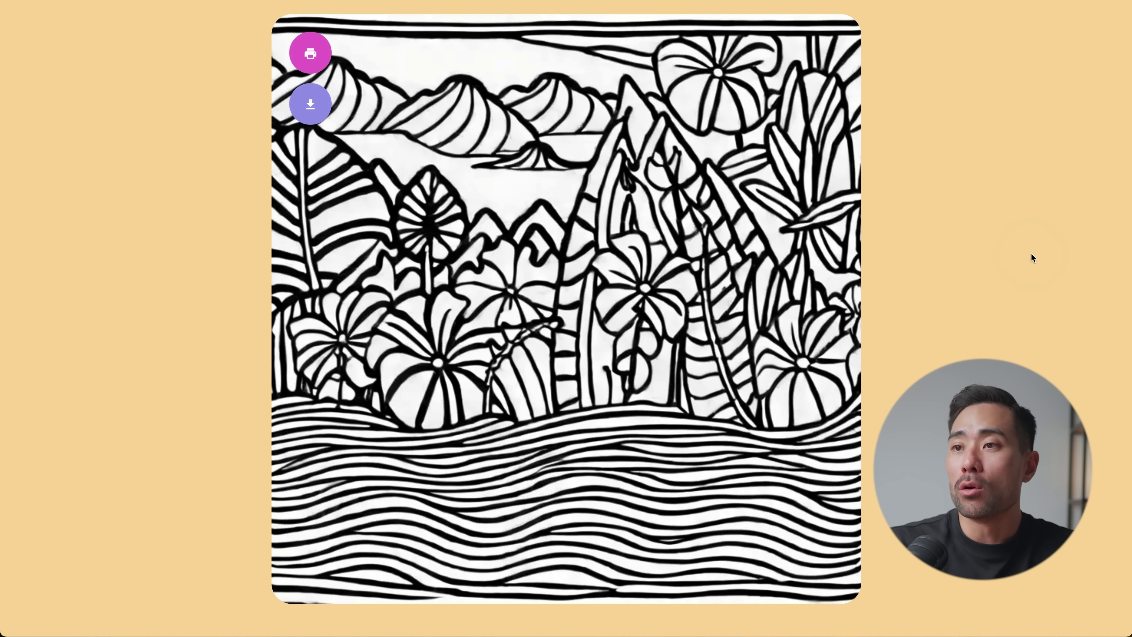
pyautogui.scroll(10, 985, 235)
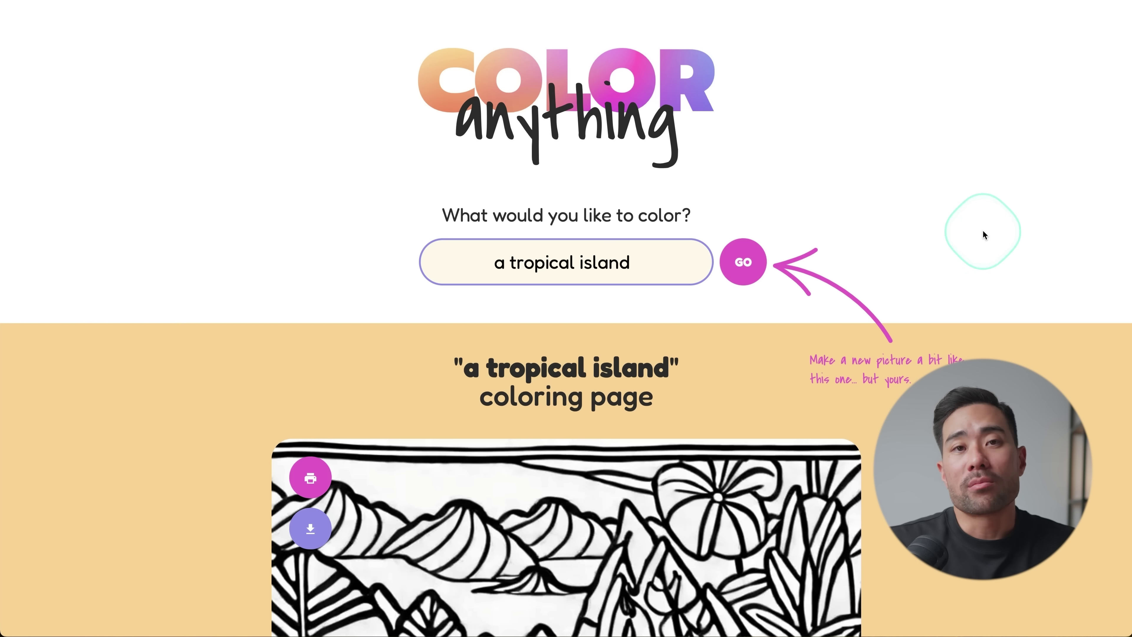
pyautogui.click(732, 278)
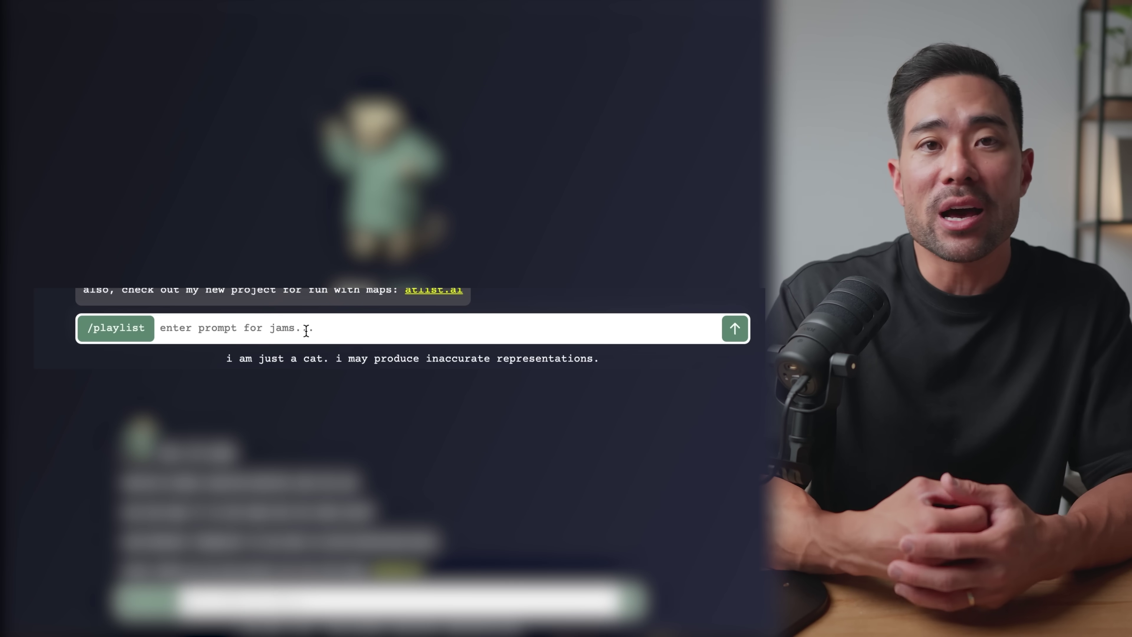
# Submit 'future garage, chillstep' as the playlist prompt and review the resulting 'ethereal echoes' tracks
pyautogui.click(307, 330)
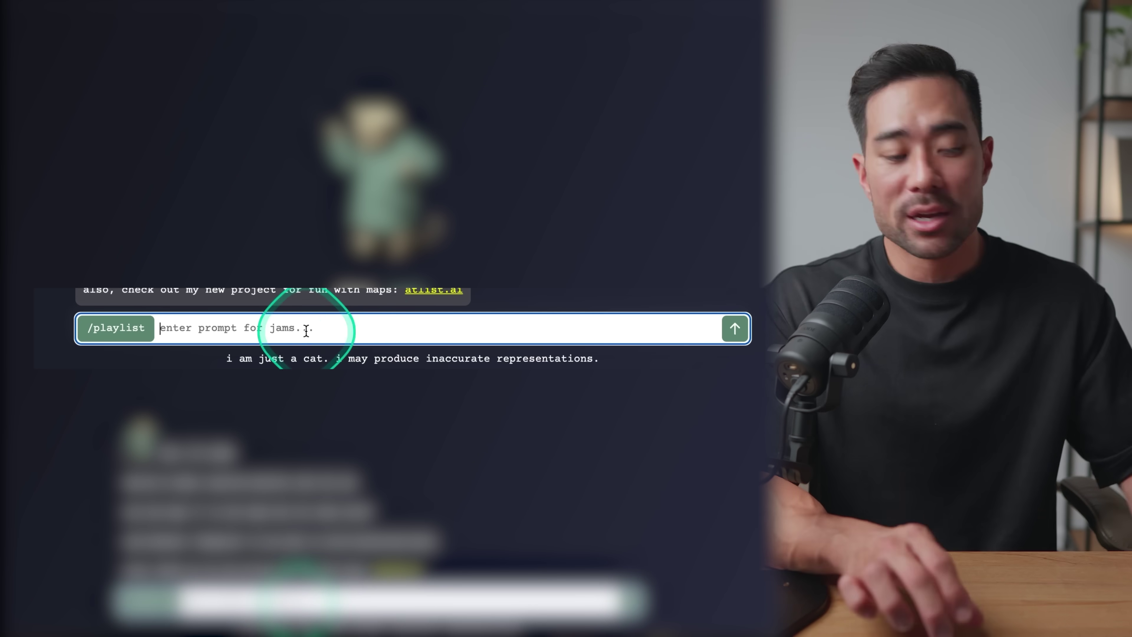
pyautogui.write('Future garage, chillstep')
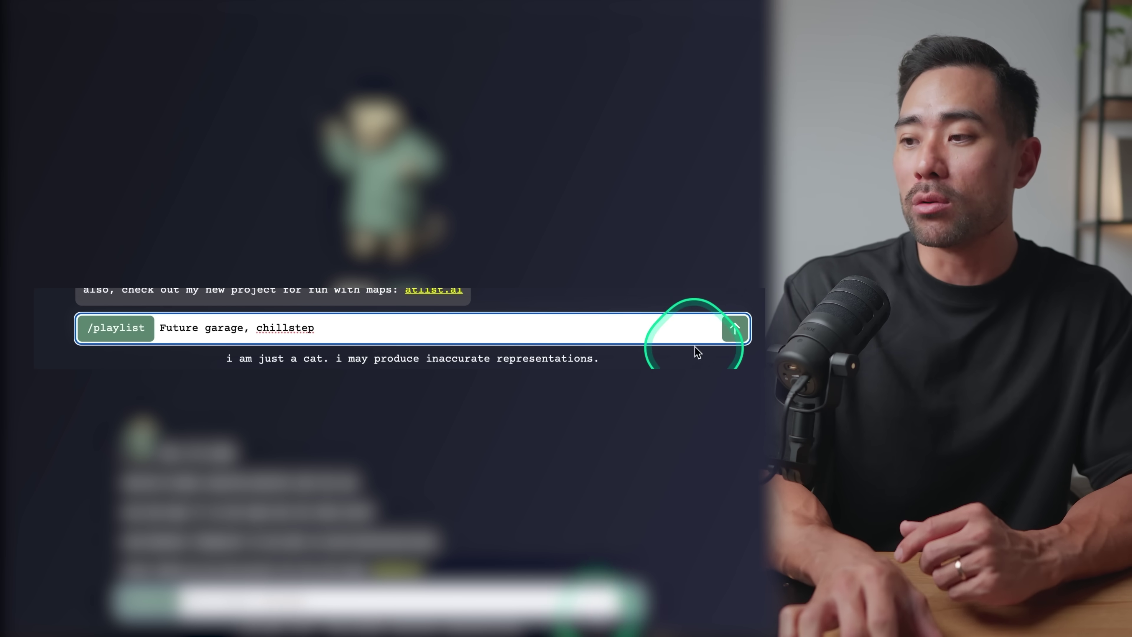
pyautogui.click(736, 331)
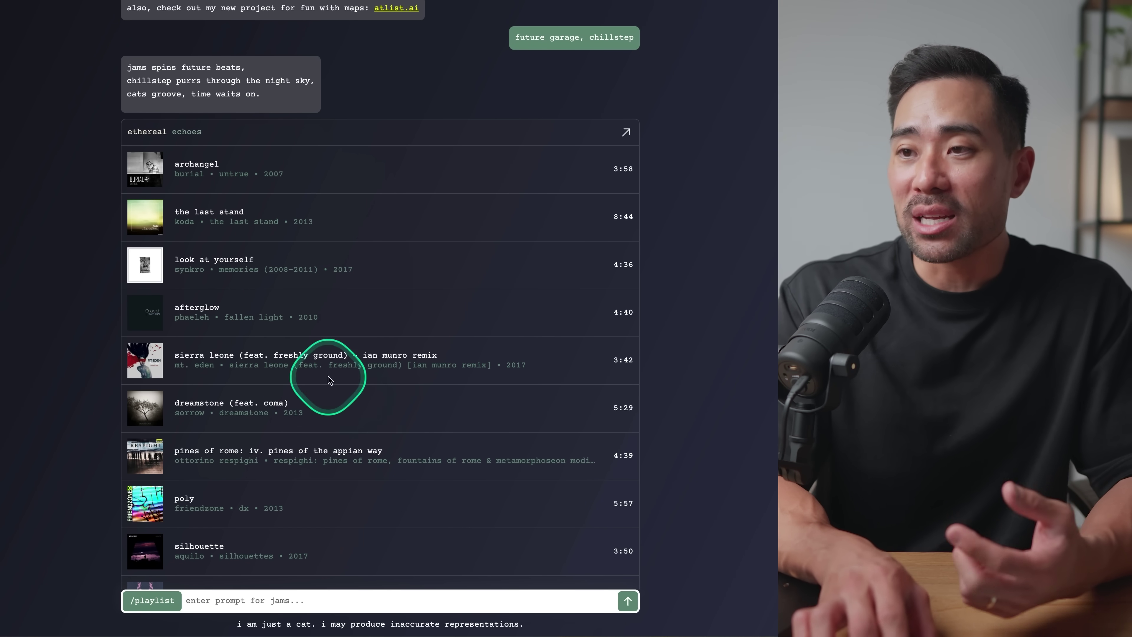
pyautogui.scroll(-5, 329, 380)
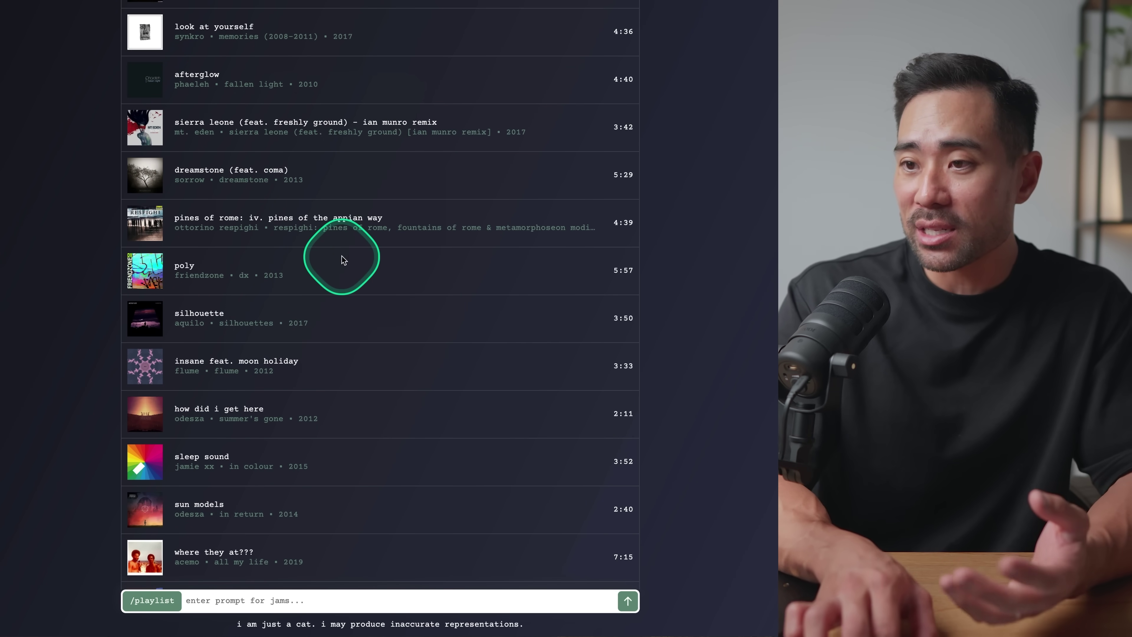
pyautogui.scroll(-4, 343, 260)
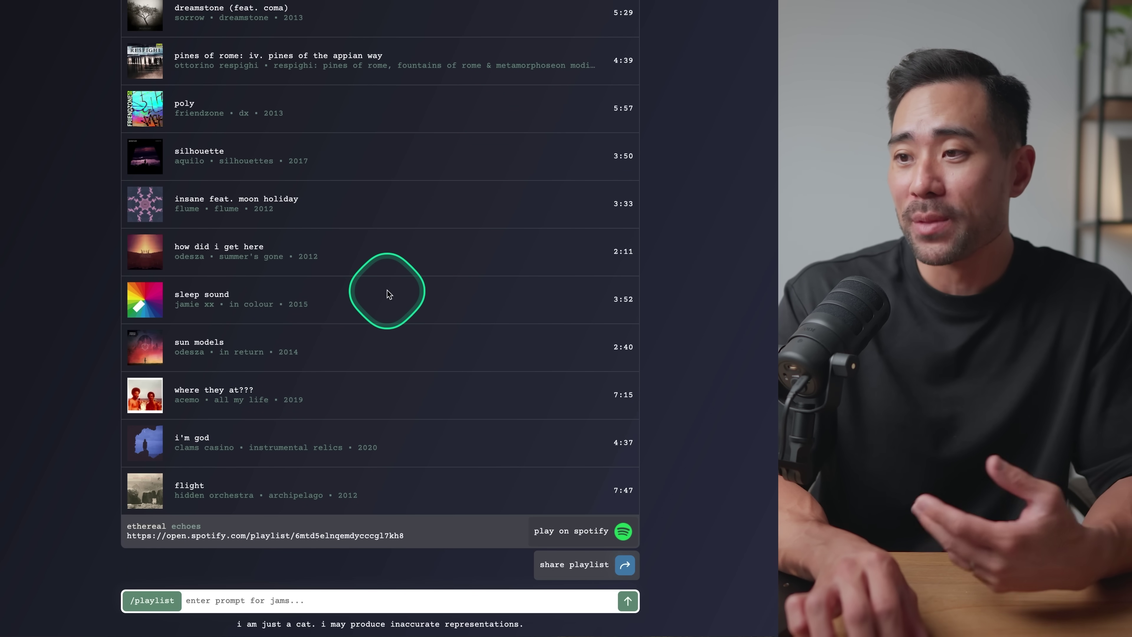